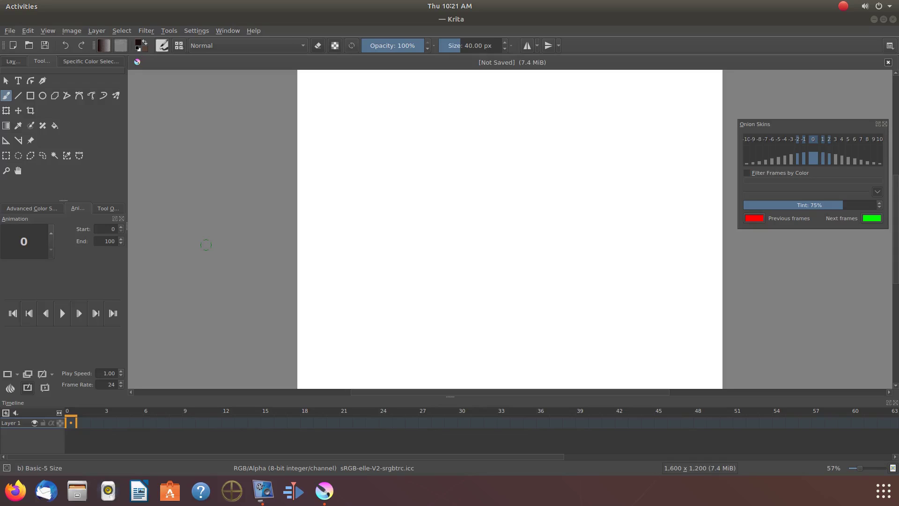
- Add a new vector layer, Layer 2, above Layer 1 from the Layers docker
left_click(18, 62)
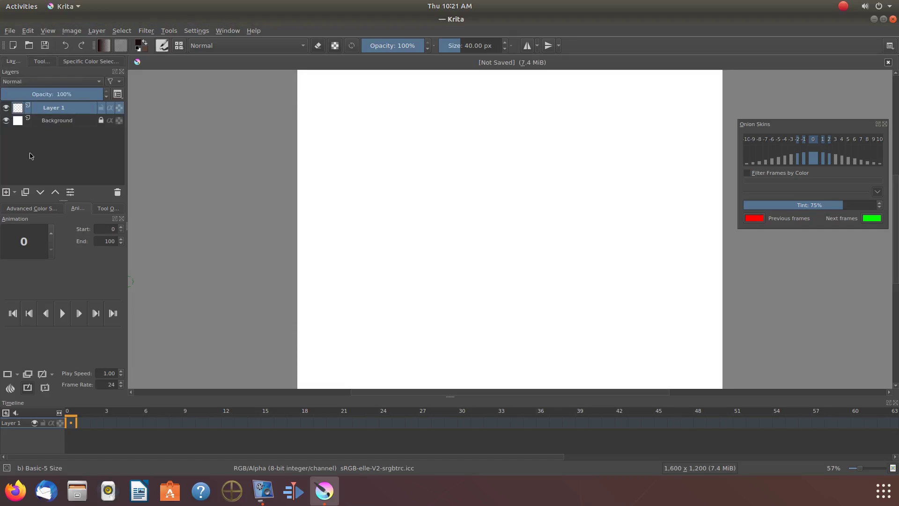
left_click(16, 193)
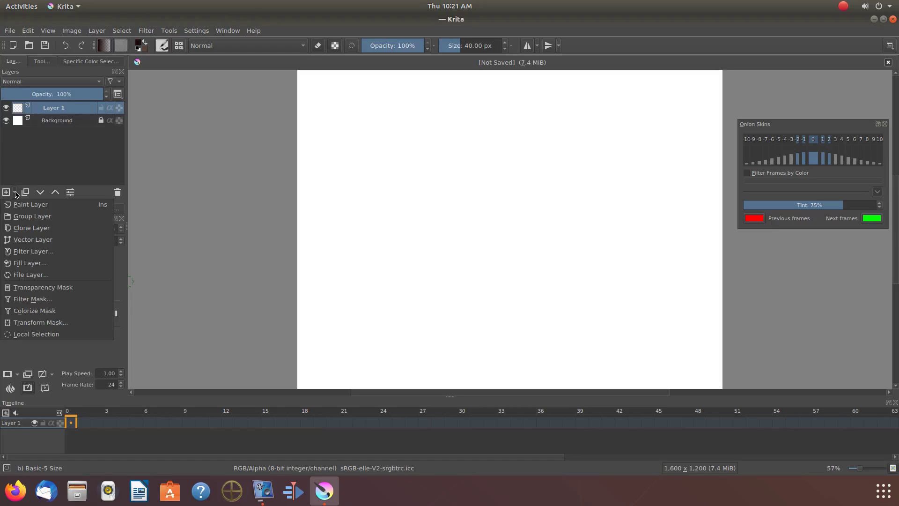
left_click(23, 241)
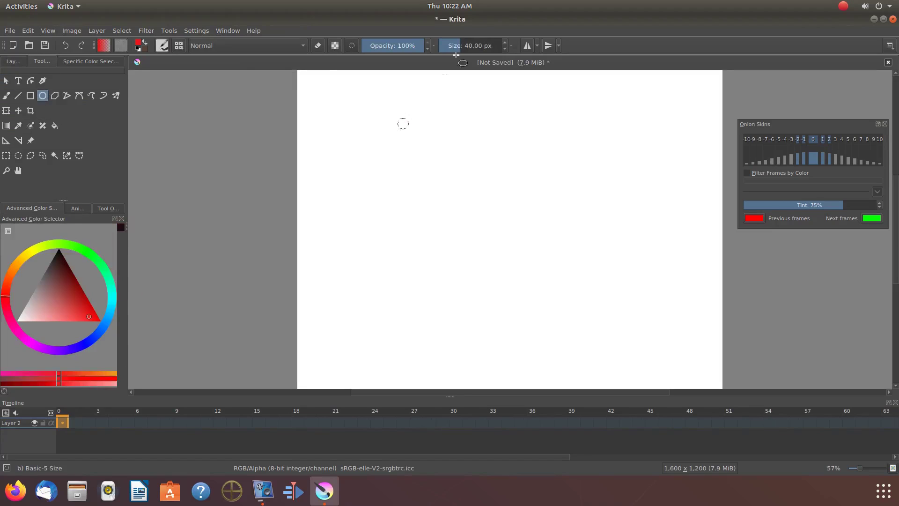
- Draw a red ellipse at canvas centre, cut it to its lower half arc, and close the top with a straight line
left_click_drag(405, 197, 502, 280)
left_click(31, 81)
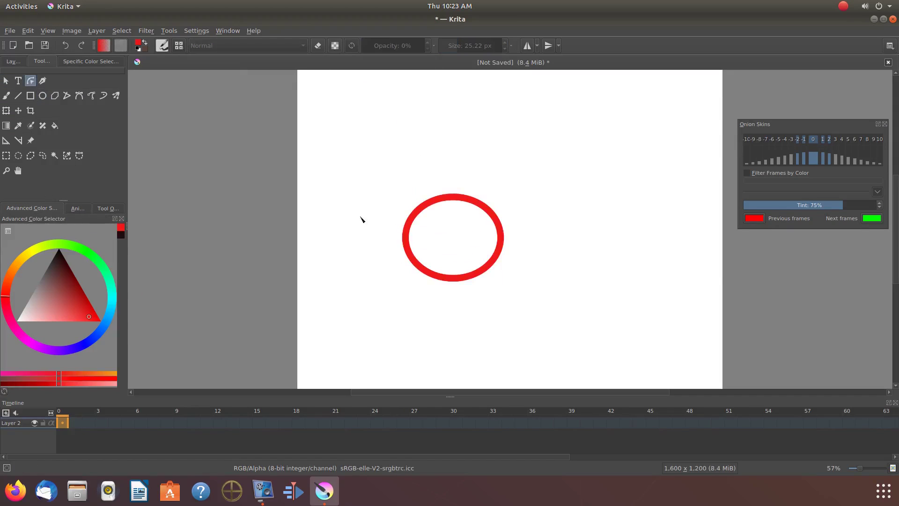
mouse_move(502, 239)
left_mouse_down()
mouse_move(411, 239)
mouse_move(502, 229)
left_mouse_up()
key("v")
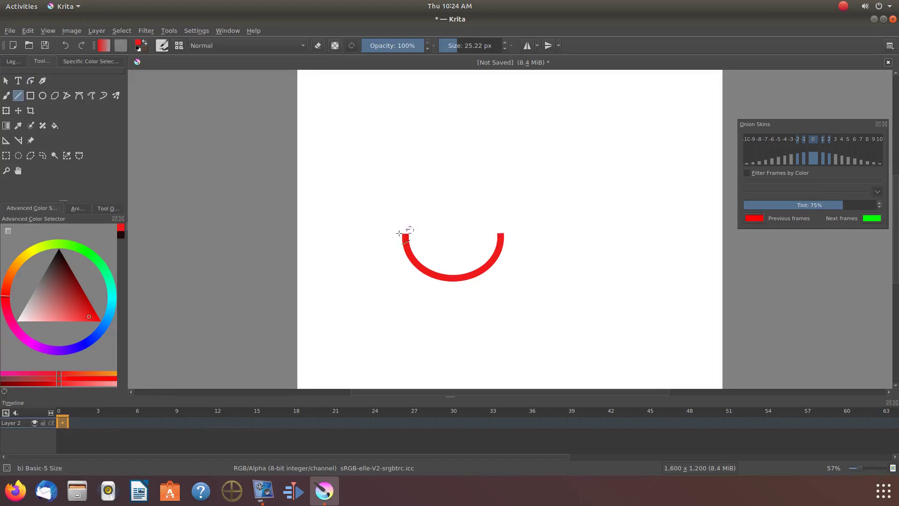
left_click(30, 81)
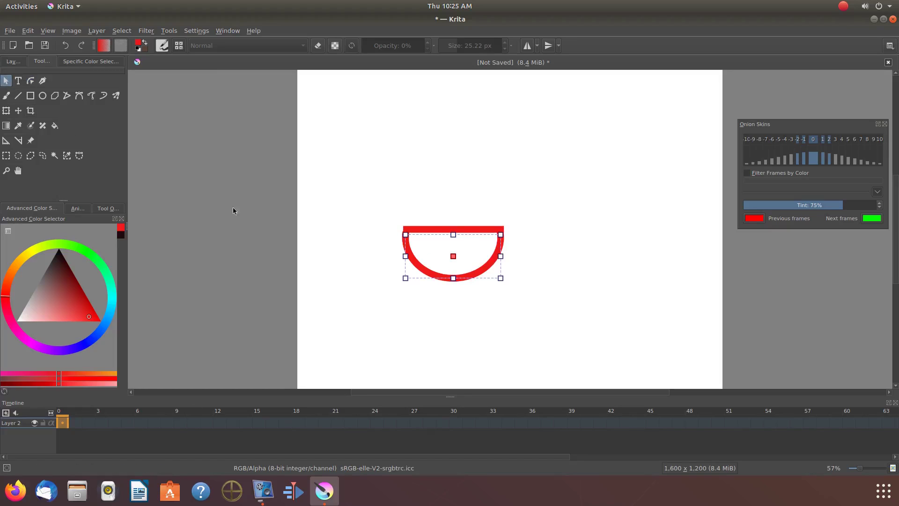
key("Escape")
left_click(30, 80)
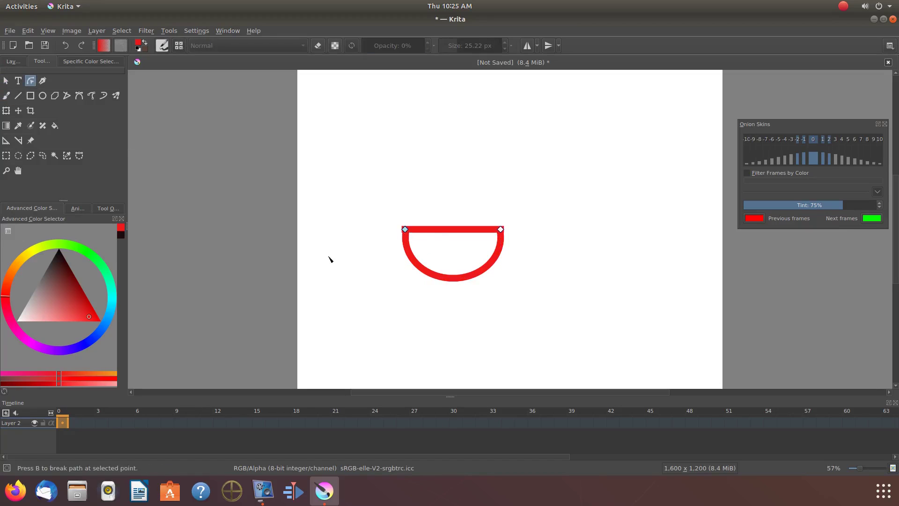
key("b")
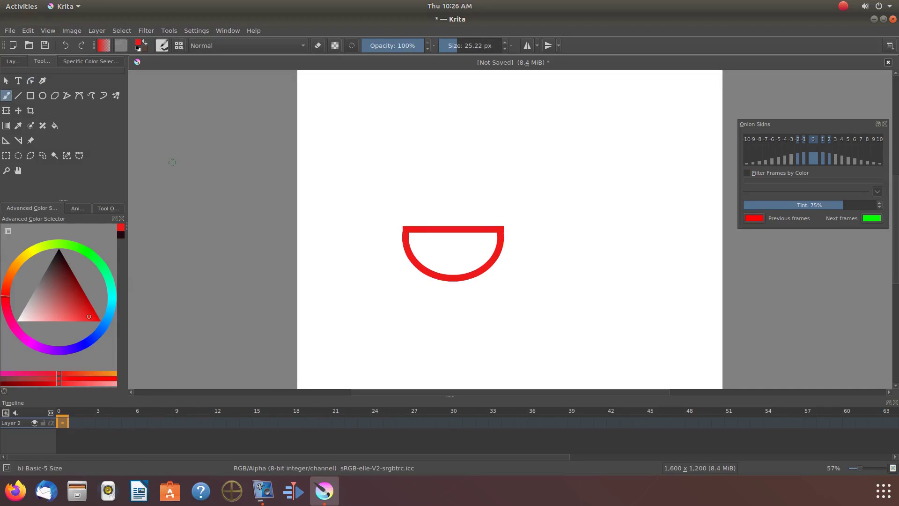
left_click(13, 62)
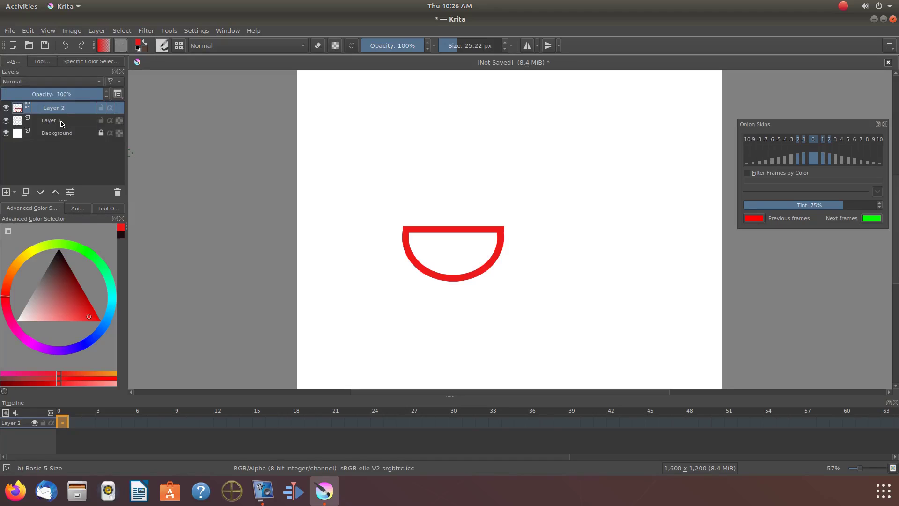
mouse_move(60, 123)
mouse_move(29, 124)
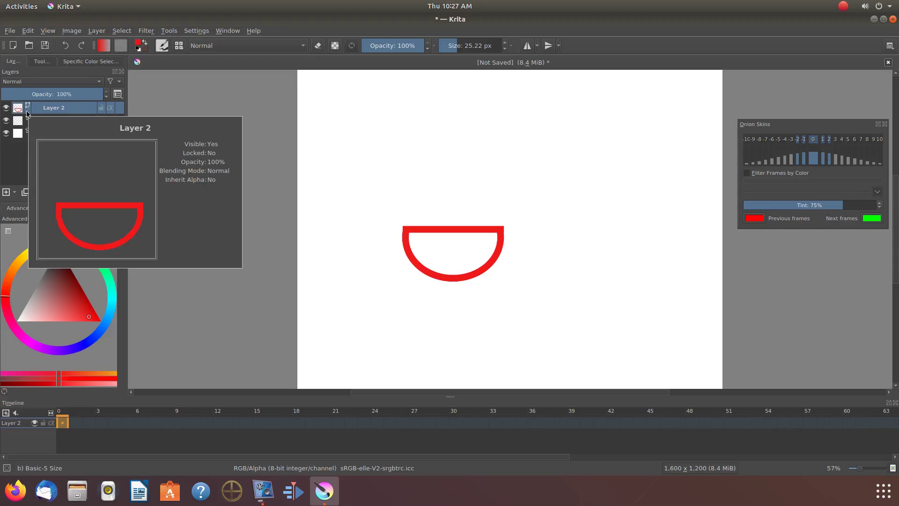
- Draw the red table as a horizontal top line with two vertical legs
left_click_drag(475, 307, 581, 307)
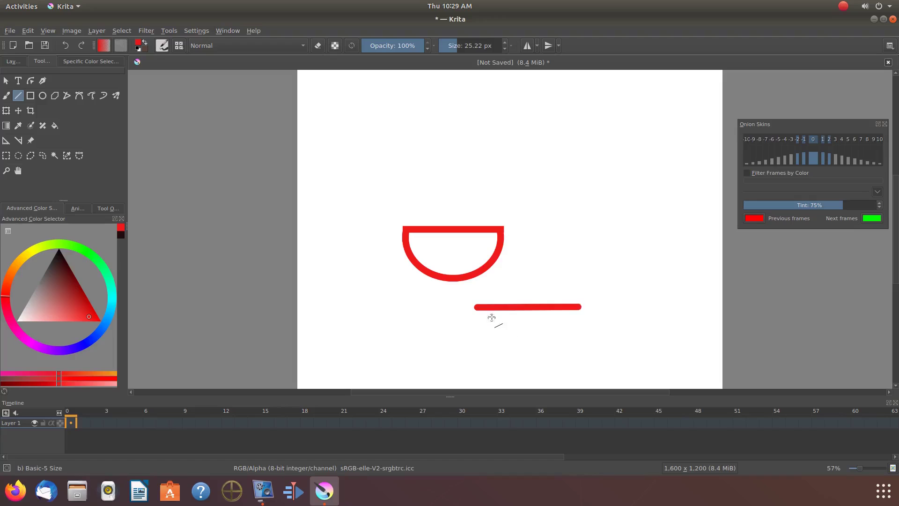
left_click_drag(493, 312, 493, 360)
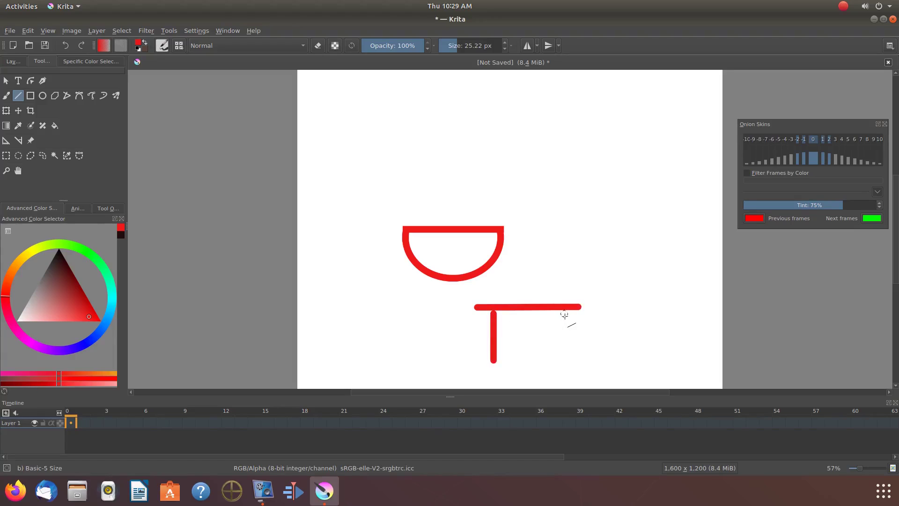
left_click_drag(564, 312, 564, 363)
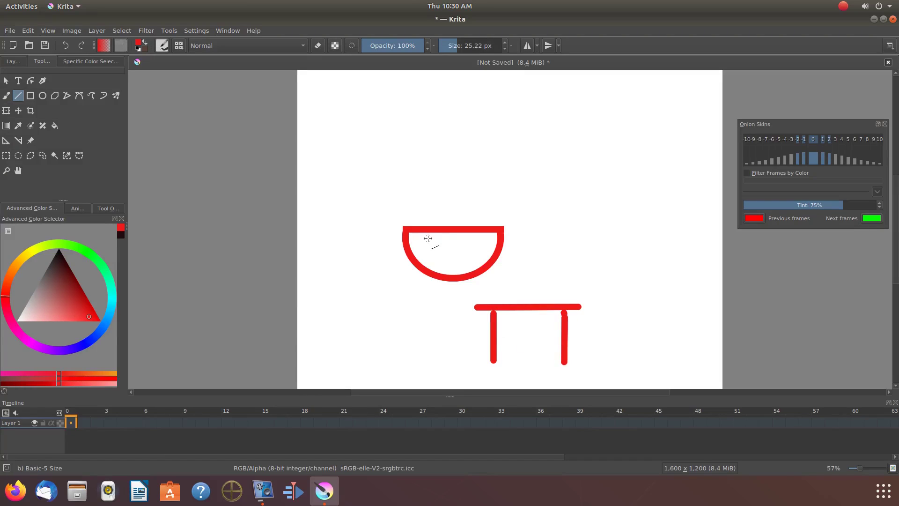
- Make blue the painting colour and switch to the Fill tool
left_click(13, 61)
key("Insert")
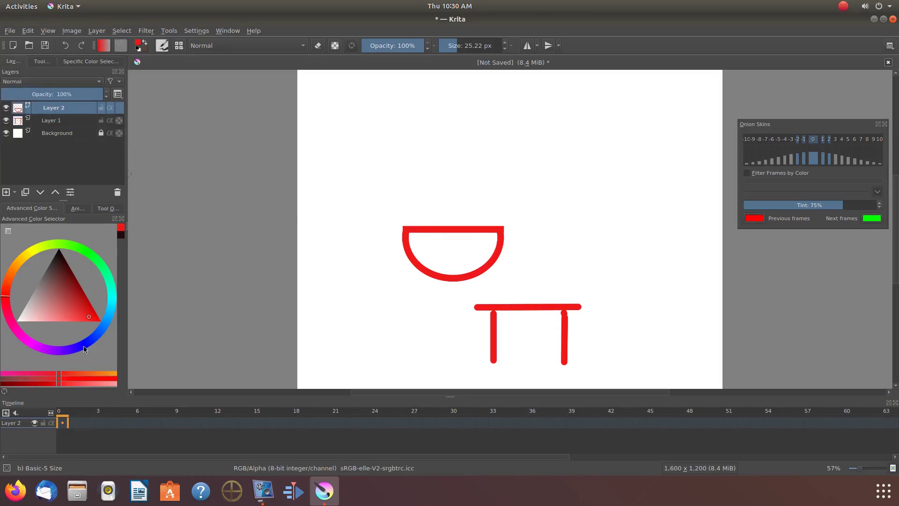
left_click(88, 341)
left_click(42, 62)
left_click(54, 125)
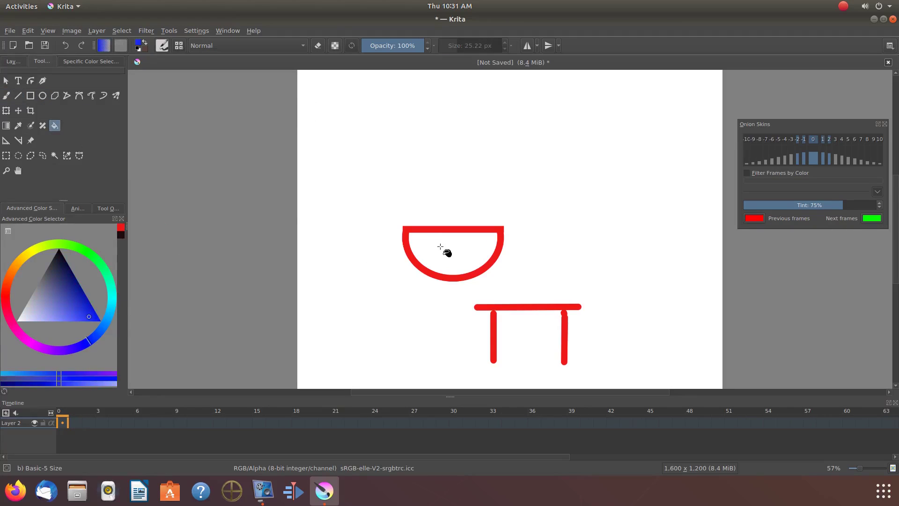
left_click(13, 61)
left_click(41, 62)
- Select Layer 1 and fill the bowl's interior with blue
left_click(14, 62)
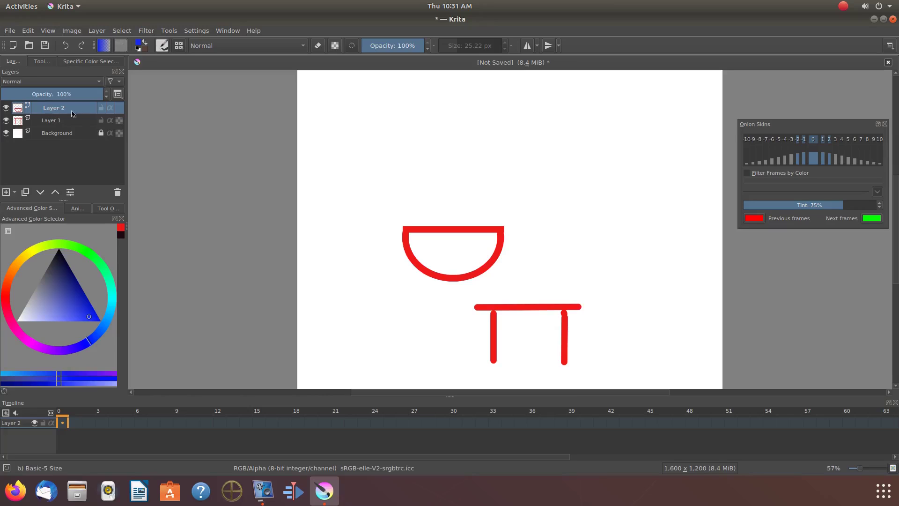
mouse_move(71, 117)
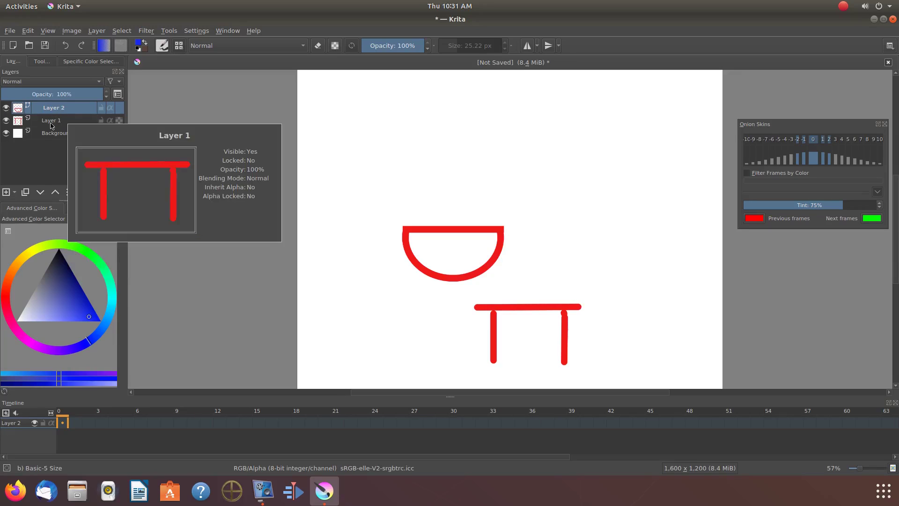
left_click(51, 125)
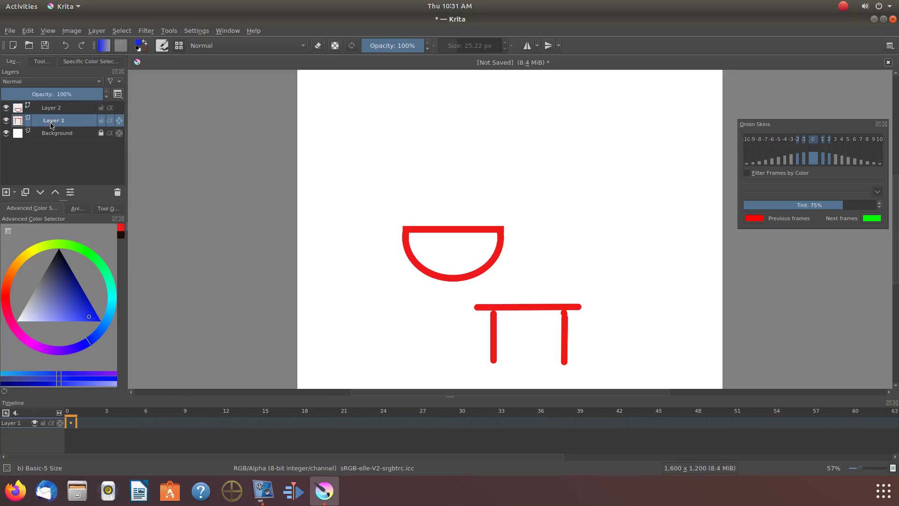
left_click(437, 249)
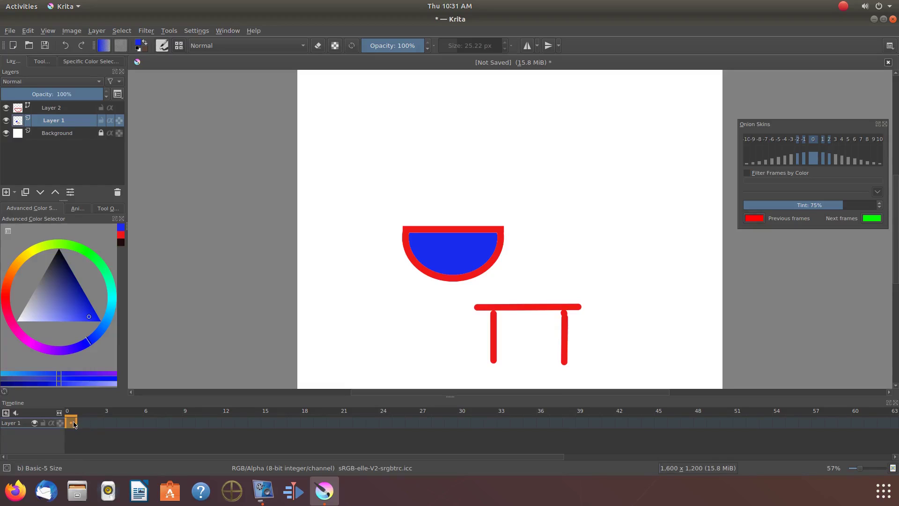
mouse_move(74, 425)
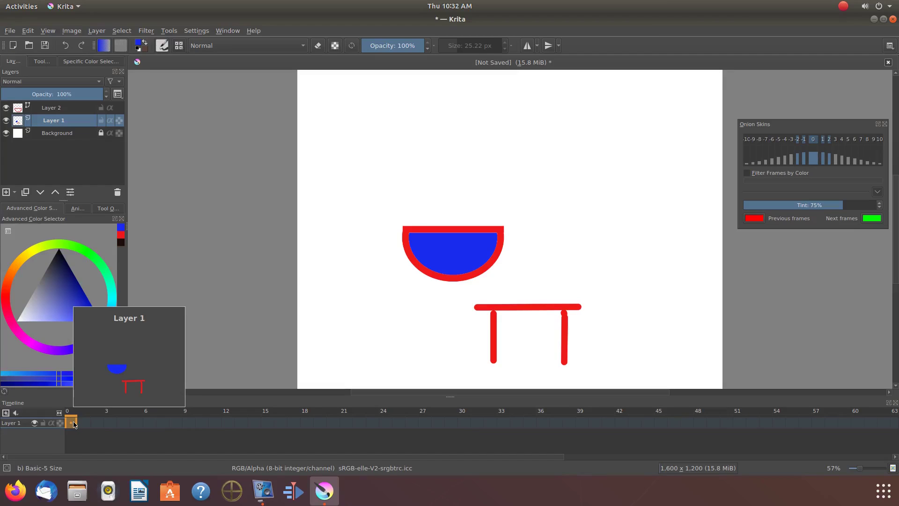
- Create a duplicate of Layer 1's bowl-and-table frame at frame 1
right_click(85, 424)
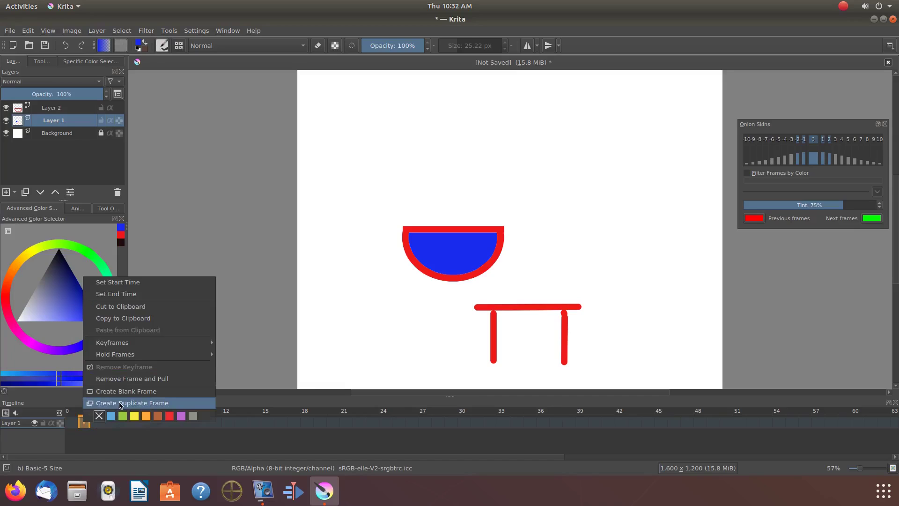
left_click(120, 404)
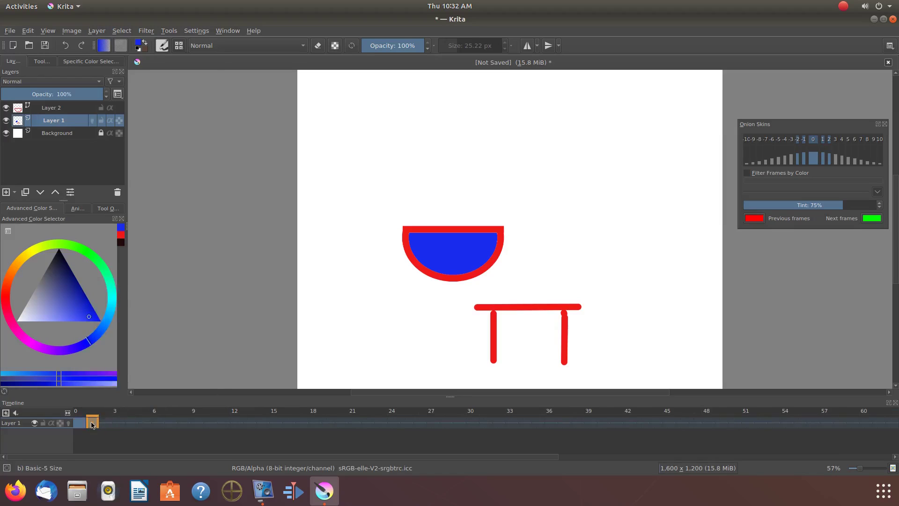
mouse_move(91, 425)
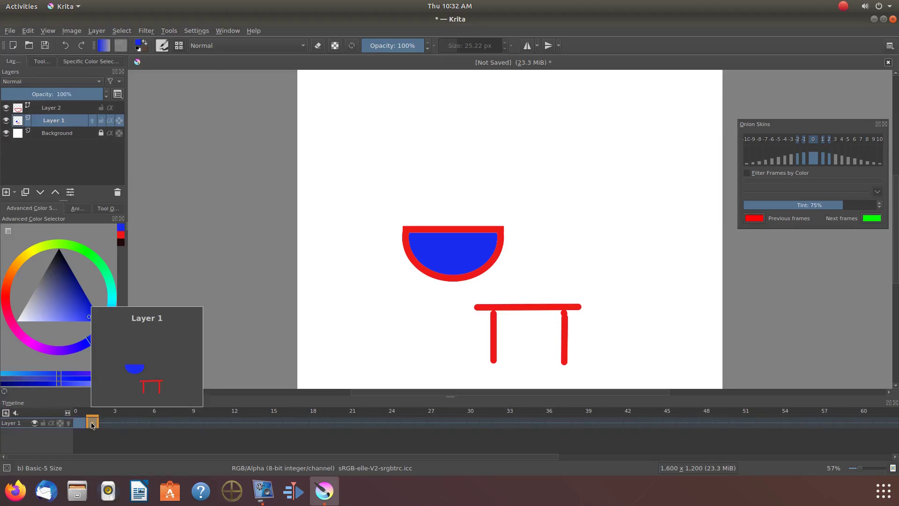
- Rotate the bowl on Layer 2 to tilt it, then shift its keyframe between frames 0 and 1
left_click(47, 109)
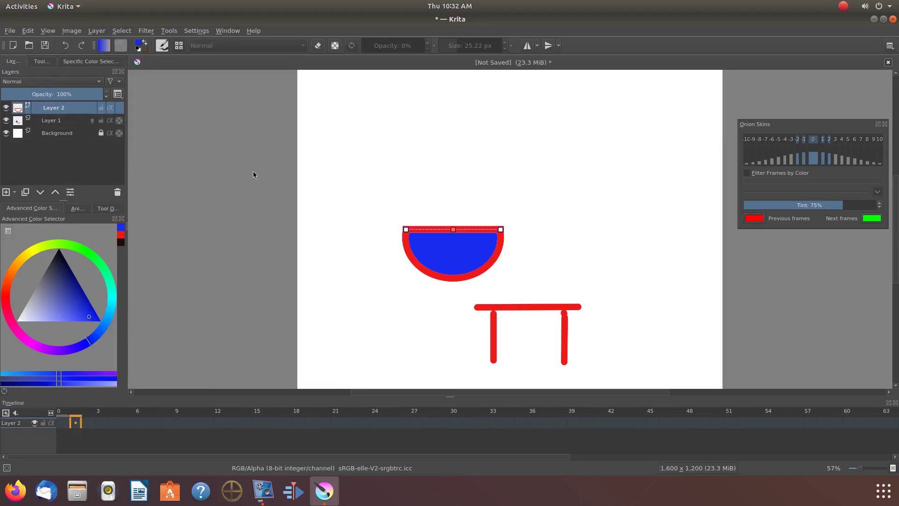
left_click(41, 61)
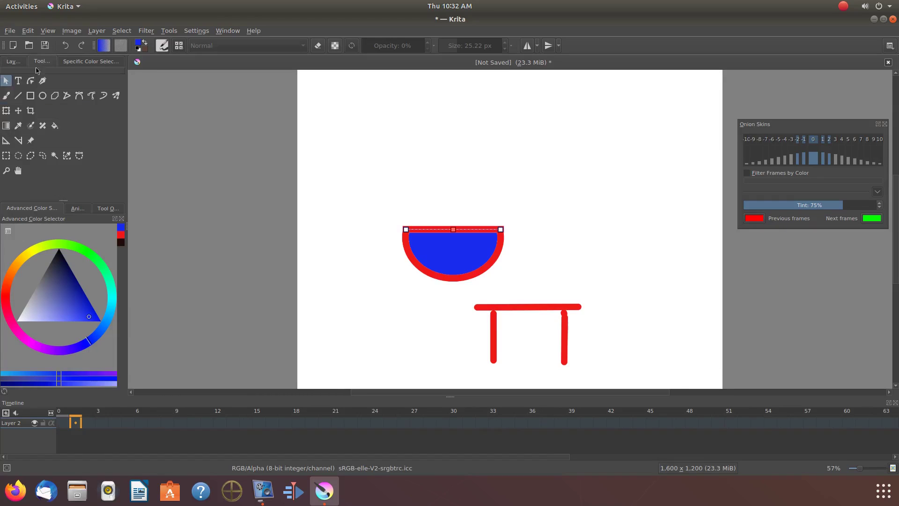
left_click(6, 111)
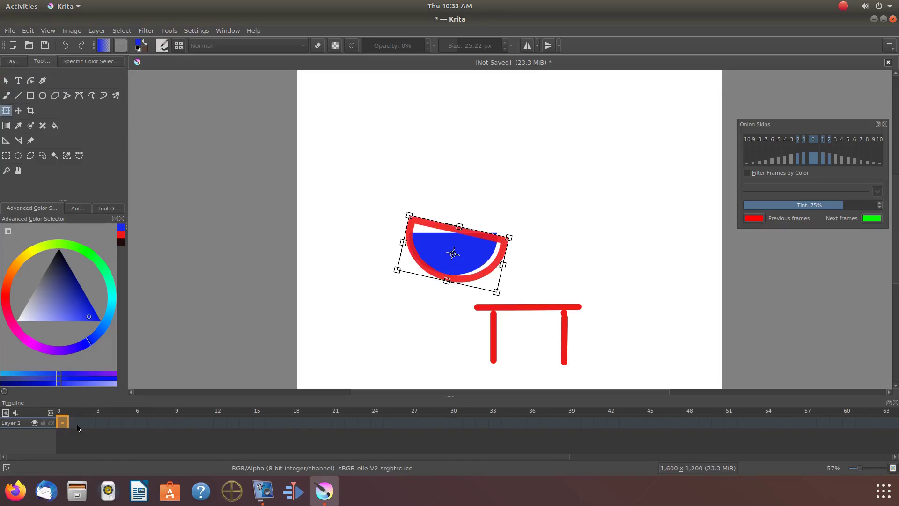
left_click(76, 423)
left_click_drag(77, 425, 62, 423)
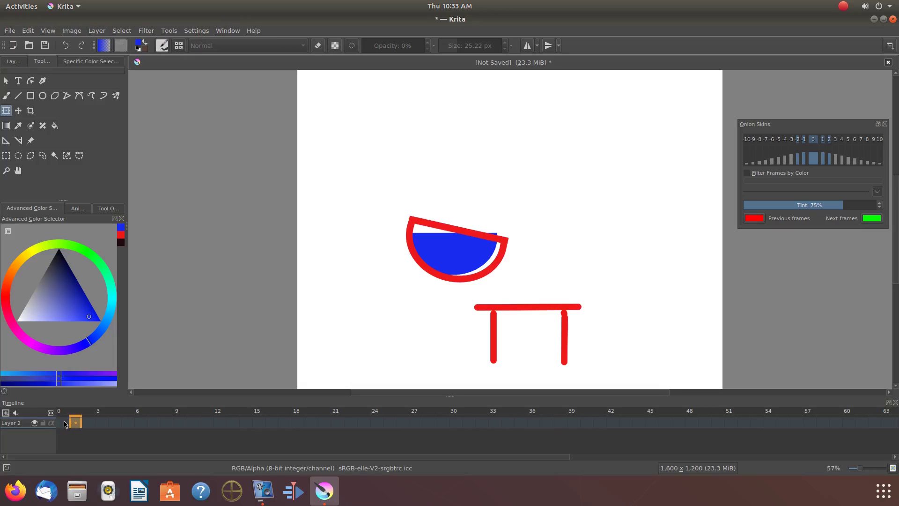
mouse_move(65, 423)
left_mouse_down()
mouse_move(74, 423)
mouse_move(63, 424)
left_mouse_up()
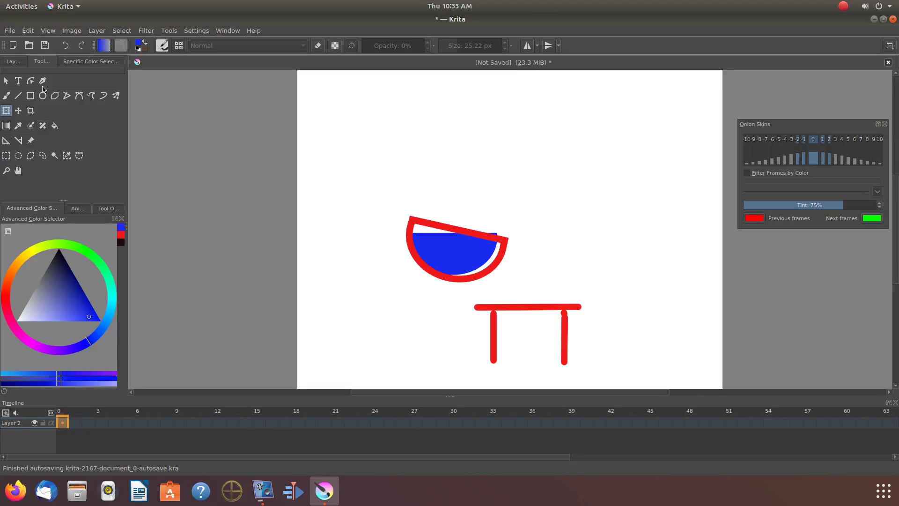
- Select Layer 1 and move its bowl-and-table keyframe from frame 0 to frame 1
left_click(17, 62)
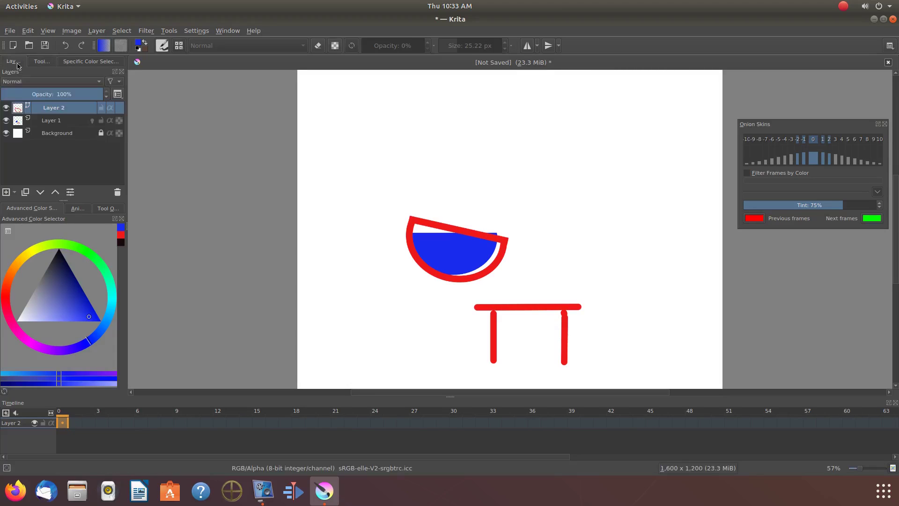
left_click(45, 122)
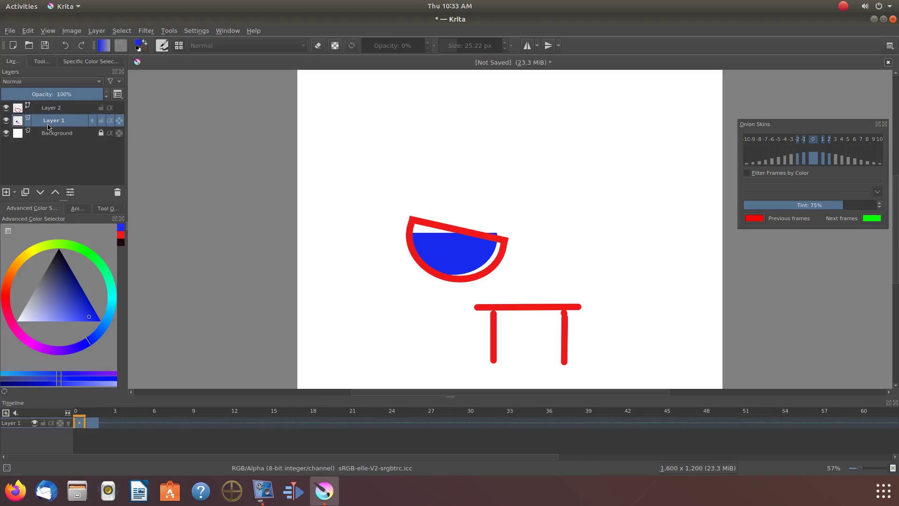
left_click(93, 425)
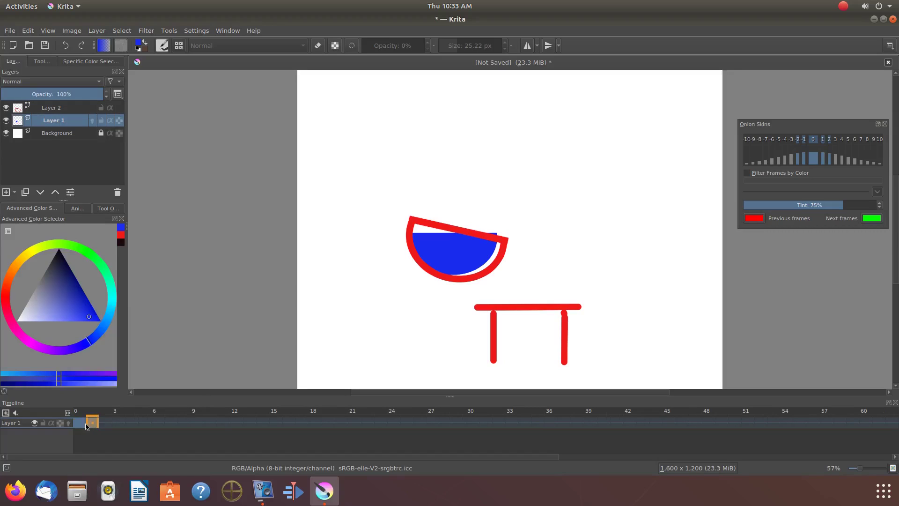
left_click(82, 425)
left_click_drag(94, 425, 94, 426)
left_click(81, 424)
- Undo the frame switches, the bowl's rotation and the keyframe copy through Edit > Undo
left_click(30, 31)
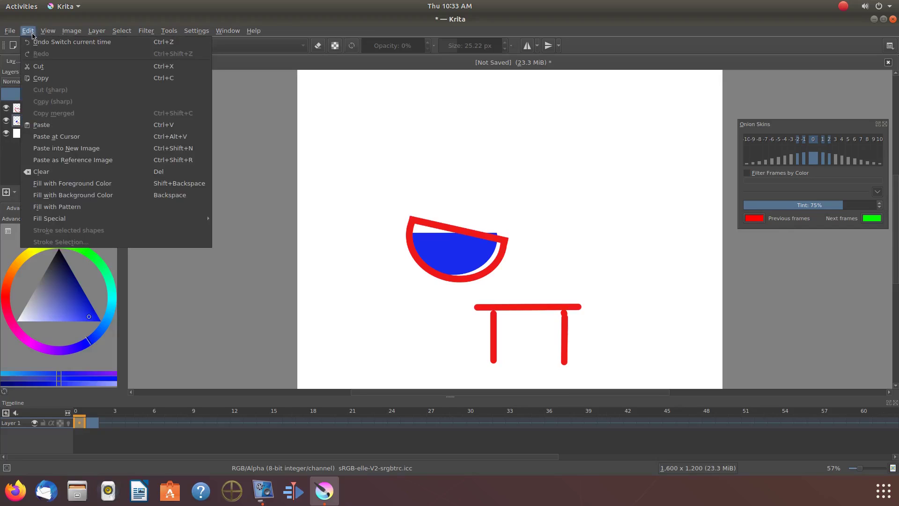
left_click(42, 43)
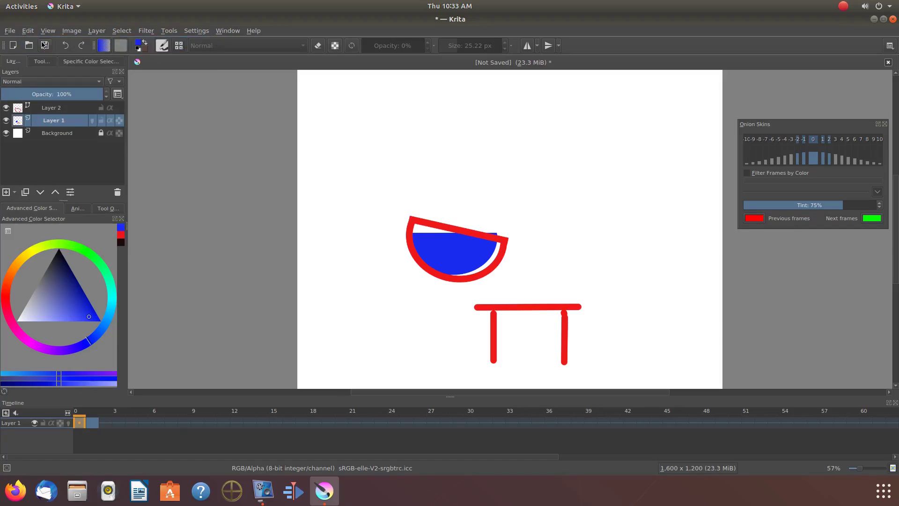
left_click(29, 32)
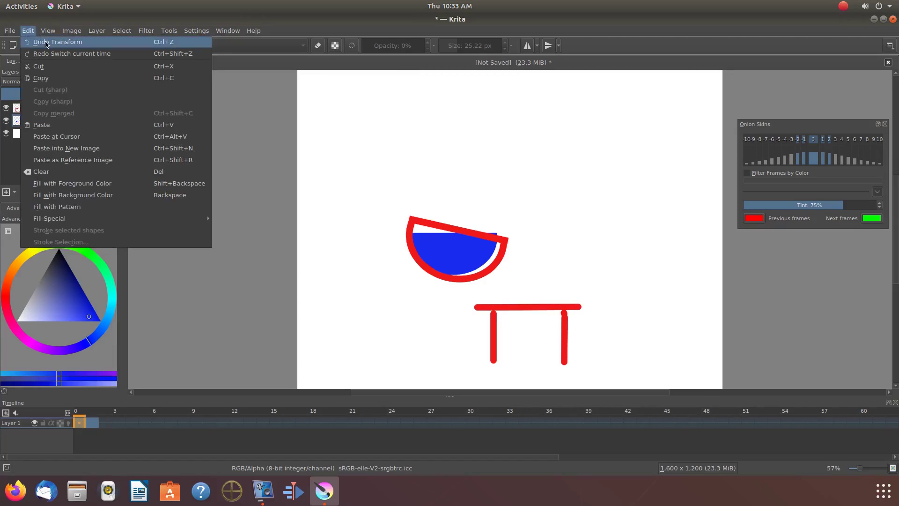
left_click(46, 42)
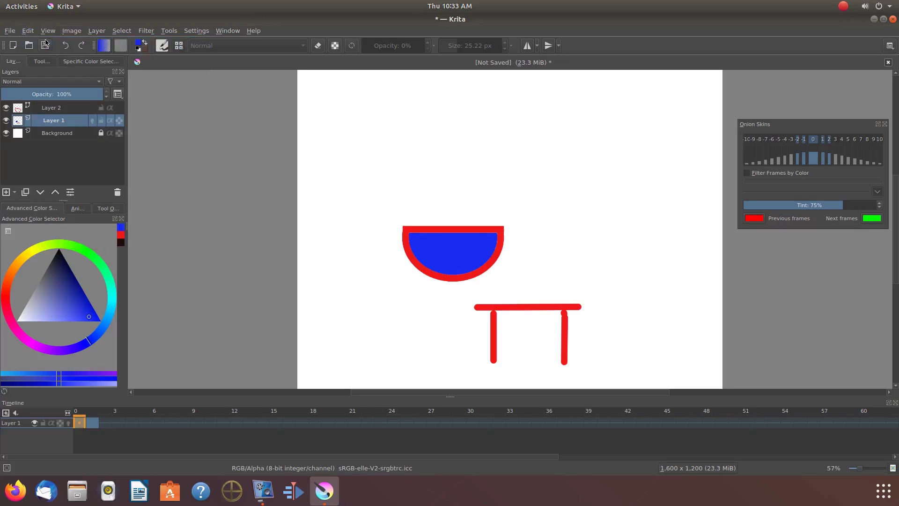
left_click(28, 31)
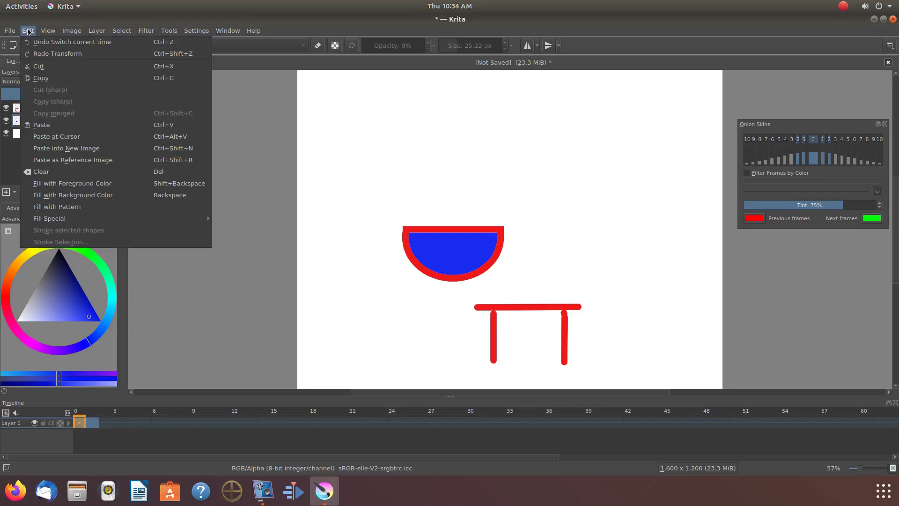
left_click(53, 43)
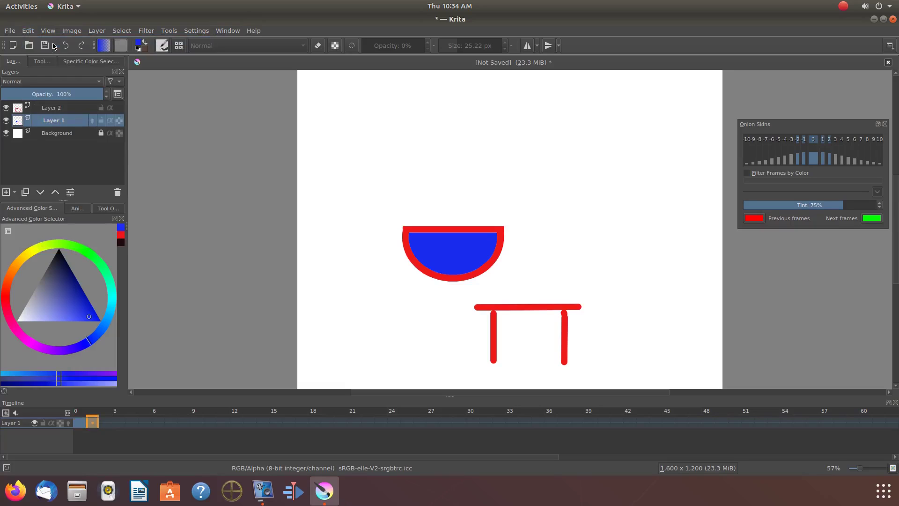
left_click(28, 32)
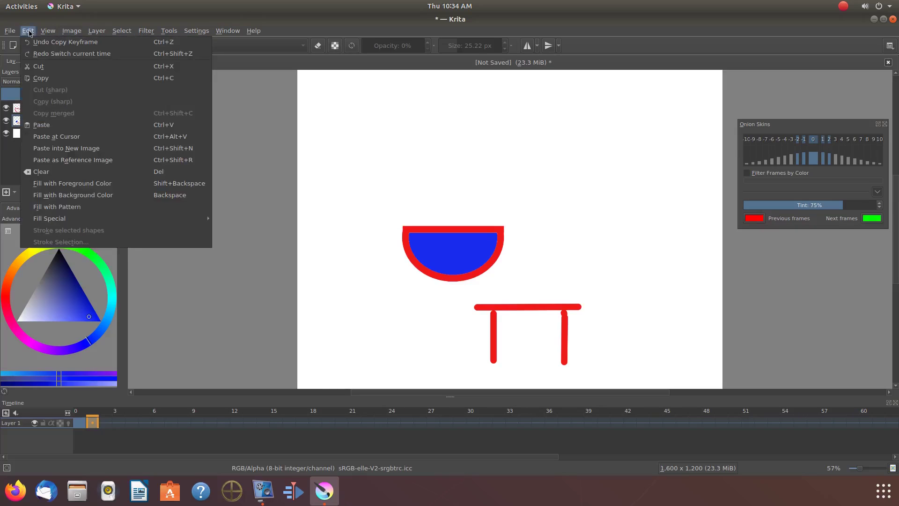
left_click(48, 45)
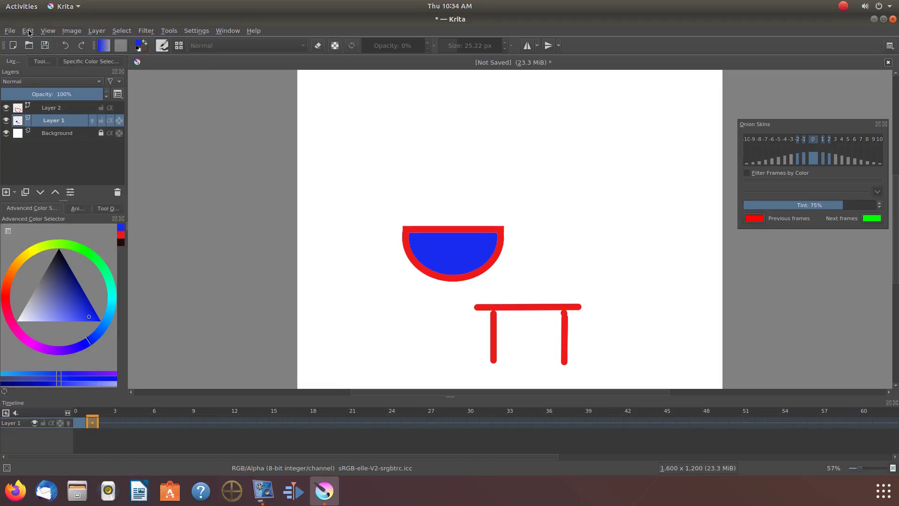
left_click(29, 32)
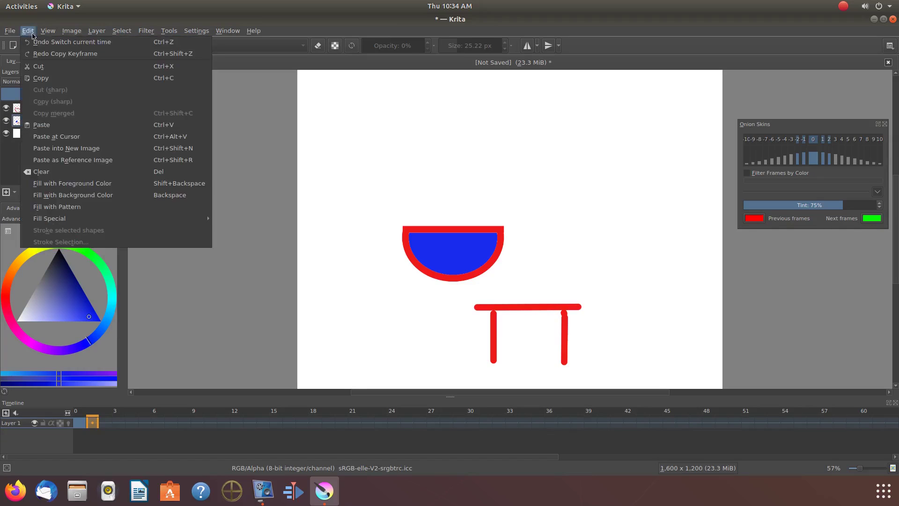
left_click(55, 42)
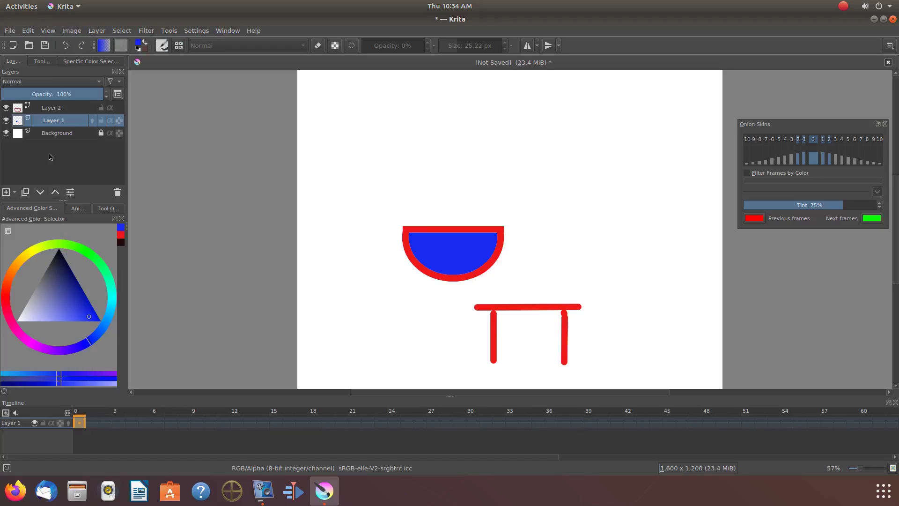
- Select Layer 2, the red bowl outline layer, in the Layers docker
left_click(51, 110)
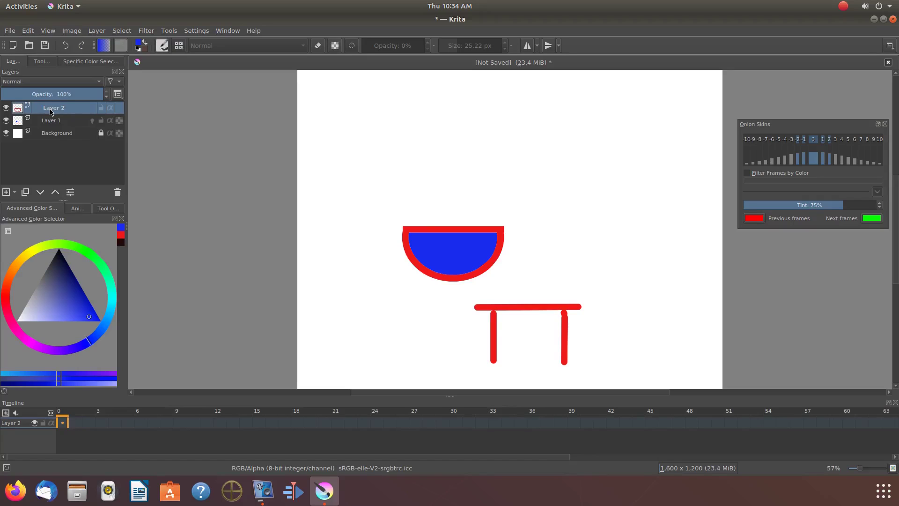
mouse_move(51, 112)
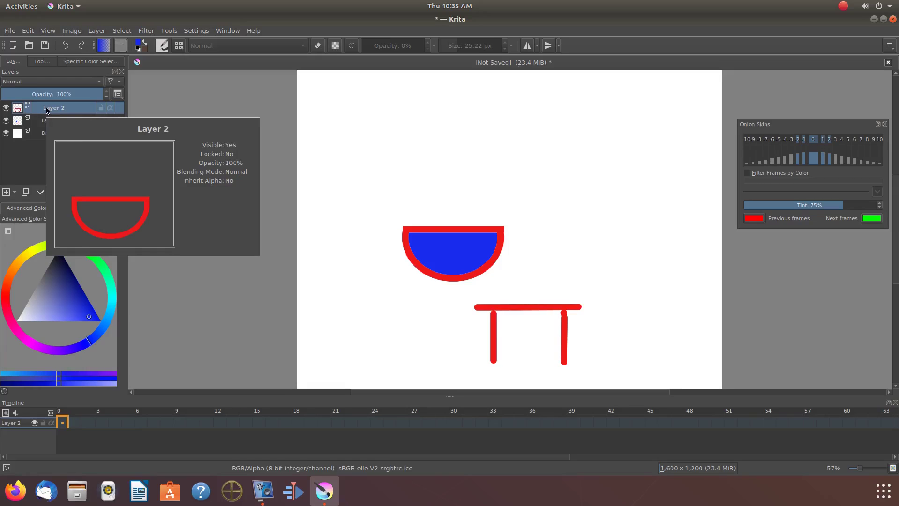
- Merge Layer 2 down into Layer 1 with Merge with Layer Below
right_click(47, 110)
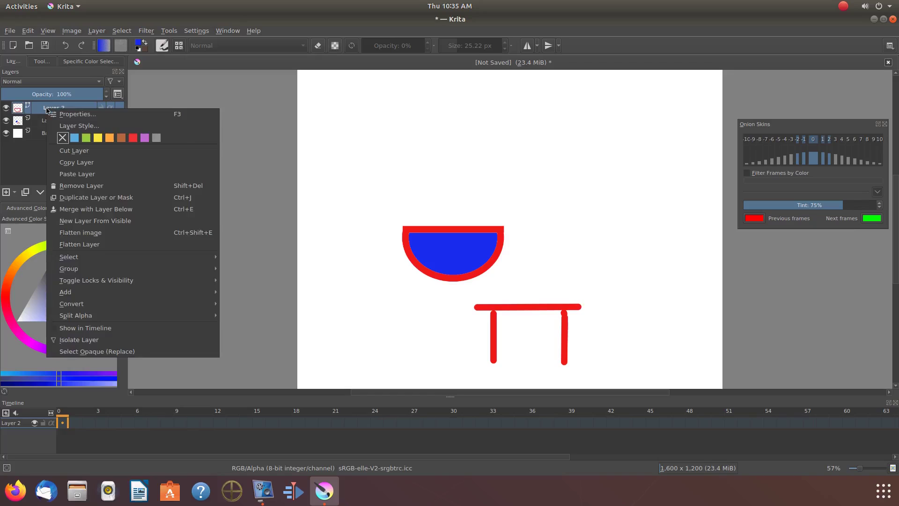
left_click(78, 210)
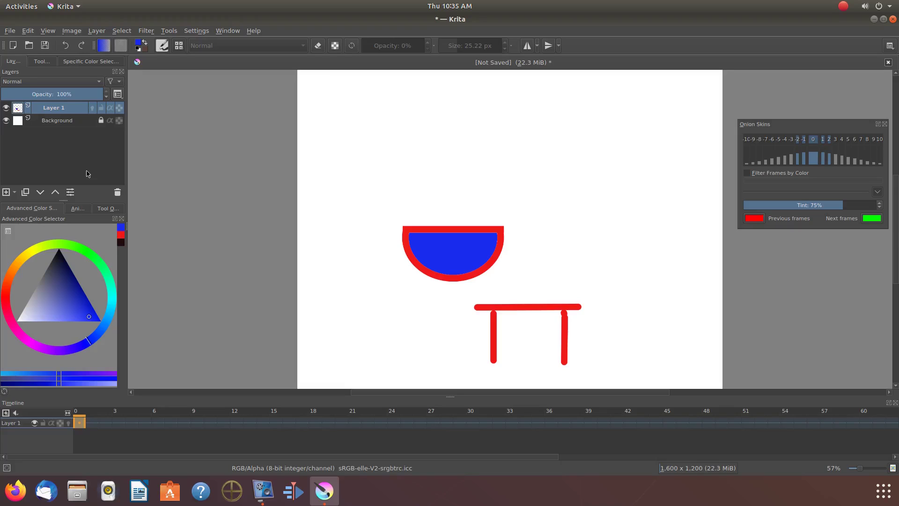
- Duplicate the drawing onto frame 1 and rotate the selected bowl a few degrees clockwise
right_click(91, 423)
left_click(128, 404)
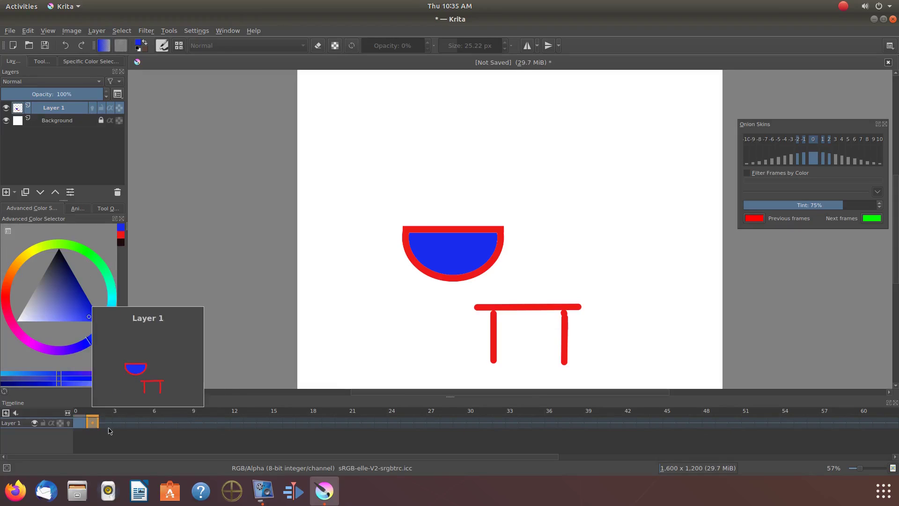
left_click(36, 62)
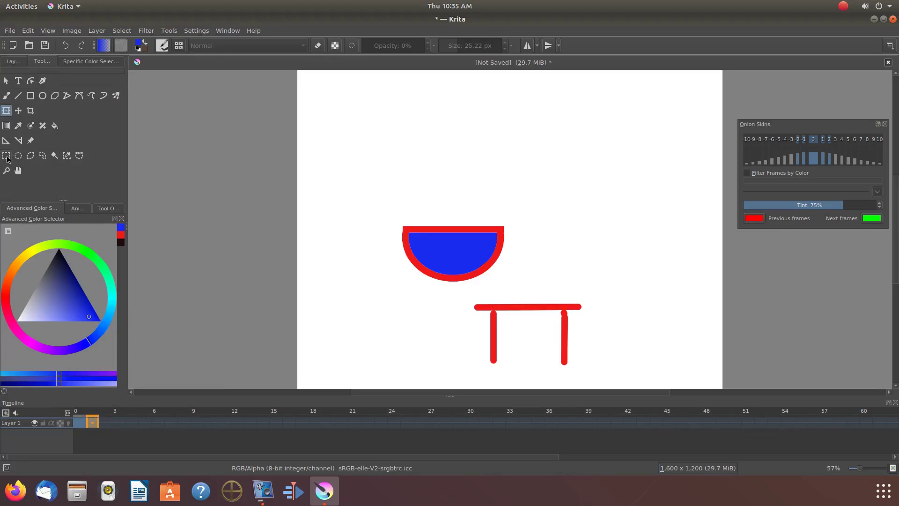
left_click(7, 155)
left_click_drag(401, 224, 505, 286)
left_click(6, 110)
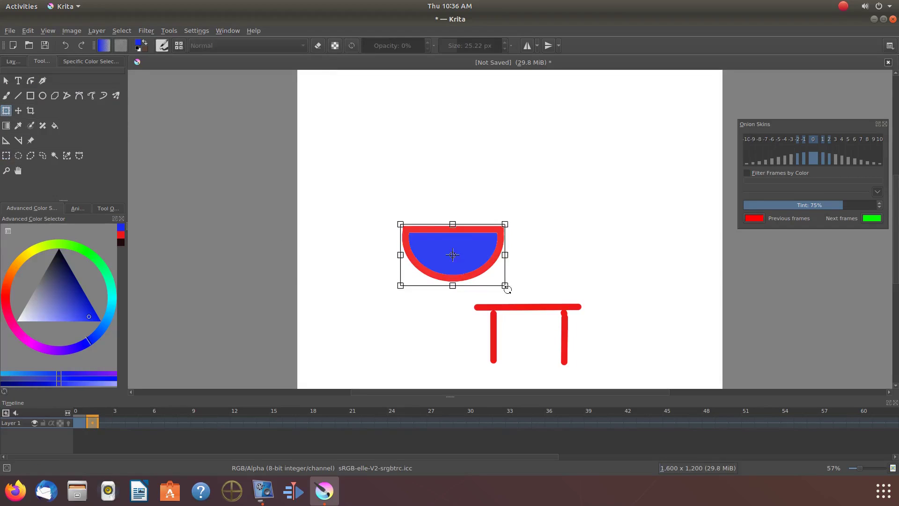
left_click_drag(439, 300, 429, 301)
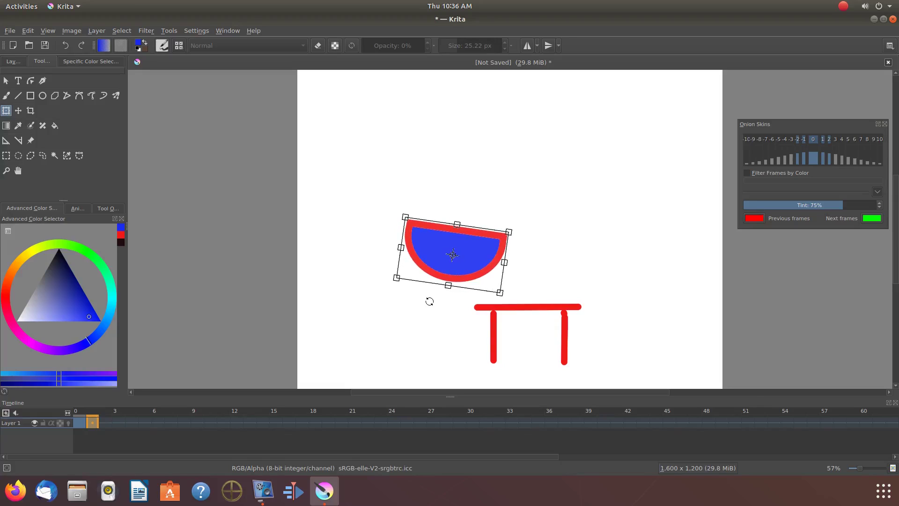
mouse_move(95, 424)
left_click(96, 424)
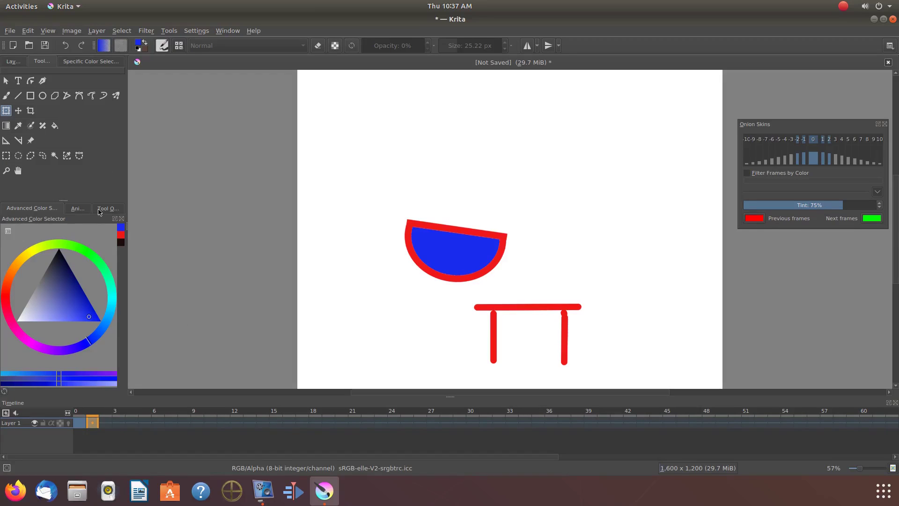
- Brush blue water over the tilted bowl's upper rim, then reduce brush size to 12.67 px
mouse_move(122, 228)
key("b")
mouse_move(471, 225)
left_mouse_down()
mouse_move(497, 229)
mouse_move(472, 226)
mouse_move(501, 229)
mouse_move(468, 226)
left_mouse_up()
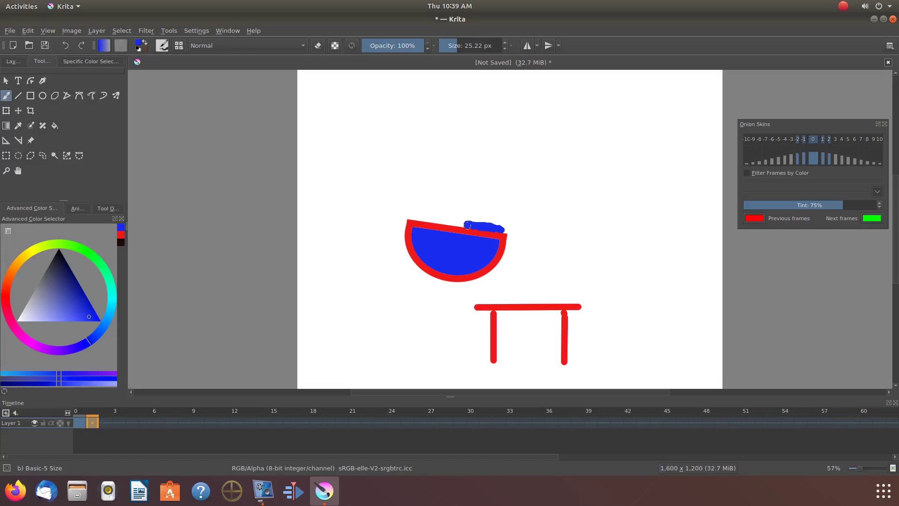
left_click_drag(463, 46, 452, 46)
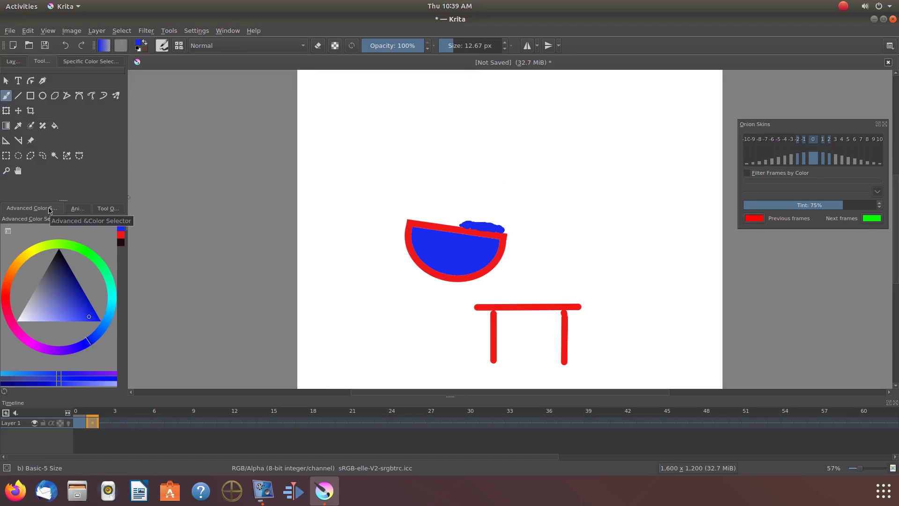
- Duplicate the drawing into frame 2 and rotate the selected bowl about 9° clockwise
right_click(92, 423)
right_click(105, 422)
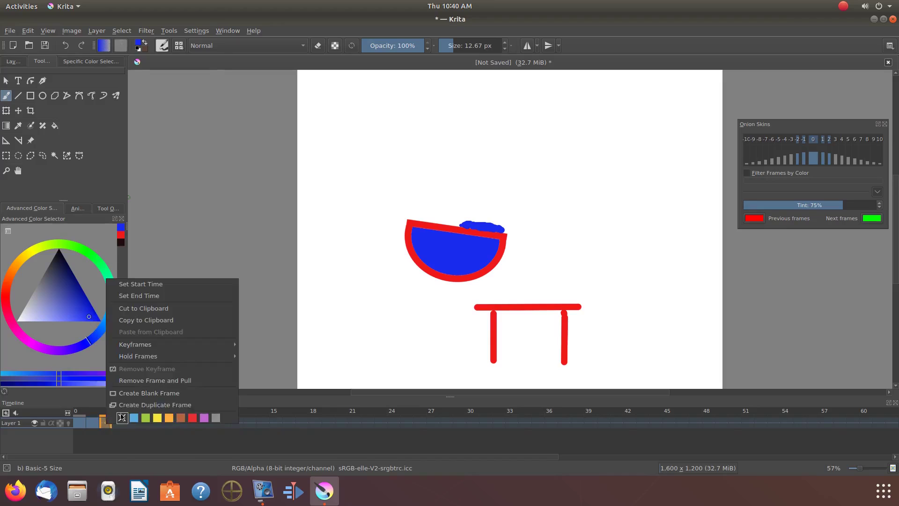
left_click(135, 404)
key("ctrl+r")
mouse_move(404, 213)
left_mouse_down()
mouse_move(459, 237)
mouse_move(508, 289)
left_mouse_up()
key("ctrl+t")
left_click_drag(346, 286, 311, 281)
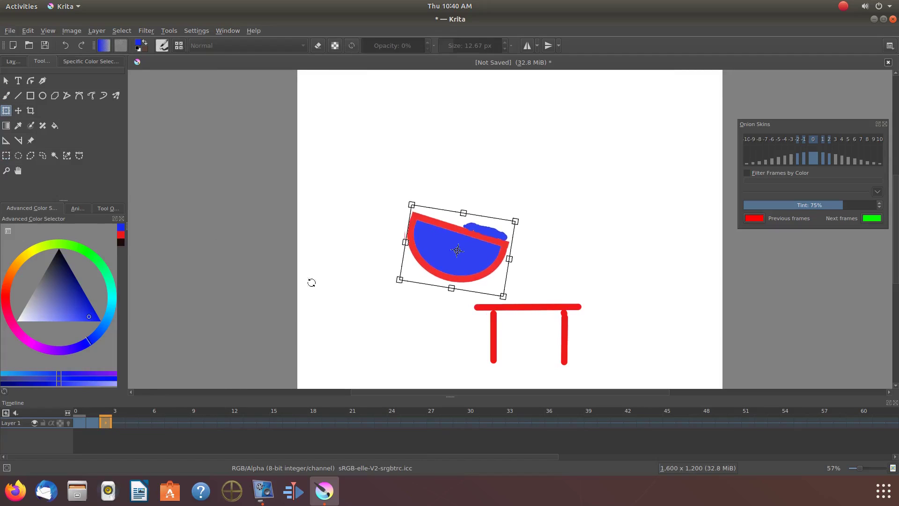
left_click(6, 96)
- Deselect the bowl and paint a blue drop spilling below its right rim
left_click(122, 30)
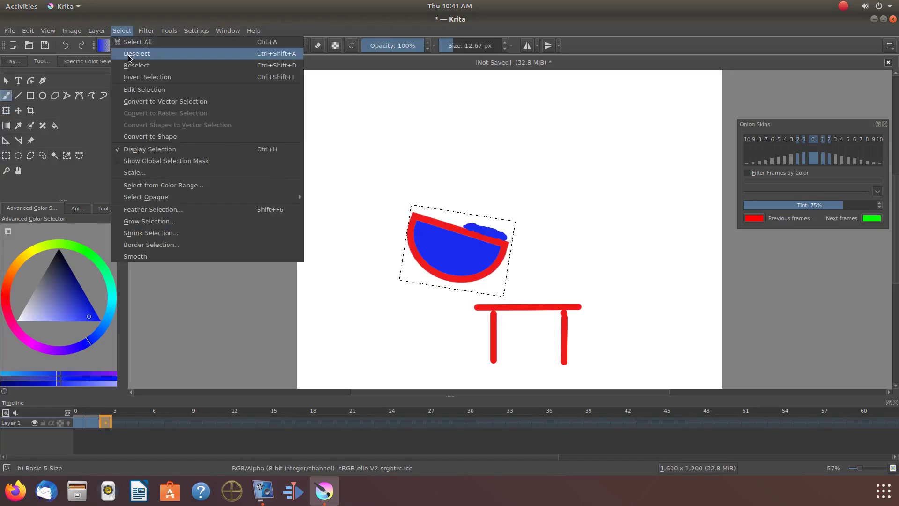
left_click(135, 53)
left_click(508, 240)
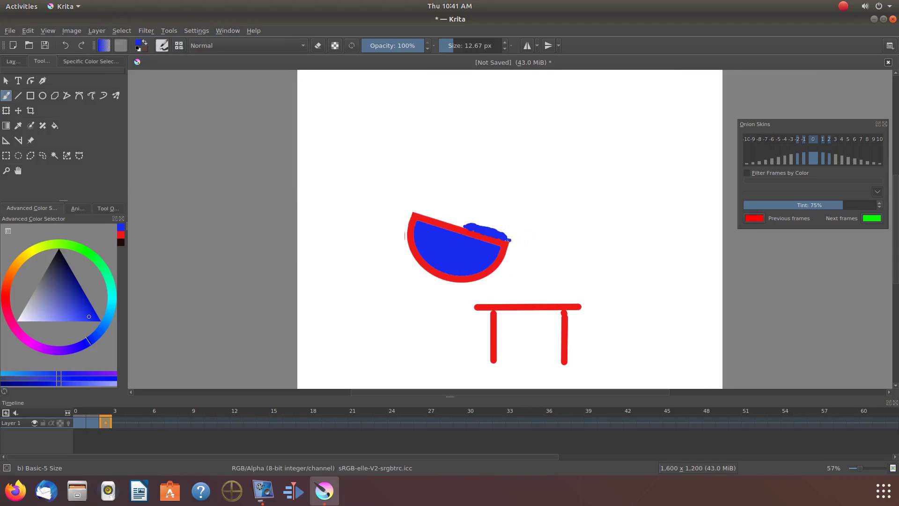
left_click_drag(514, 249, 517, 262)
left_click(19, 80)
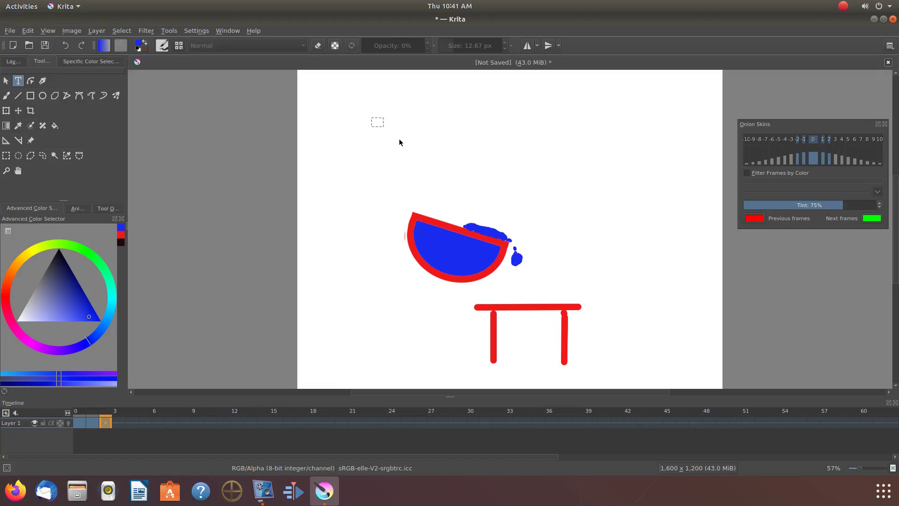
- Replace the placeholder text with 'water on the table' at font size 48 near the canvas top
left_click_drag(432, 152, 543, 147)
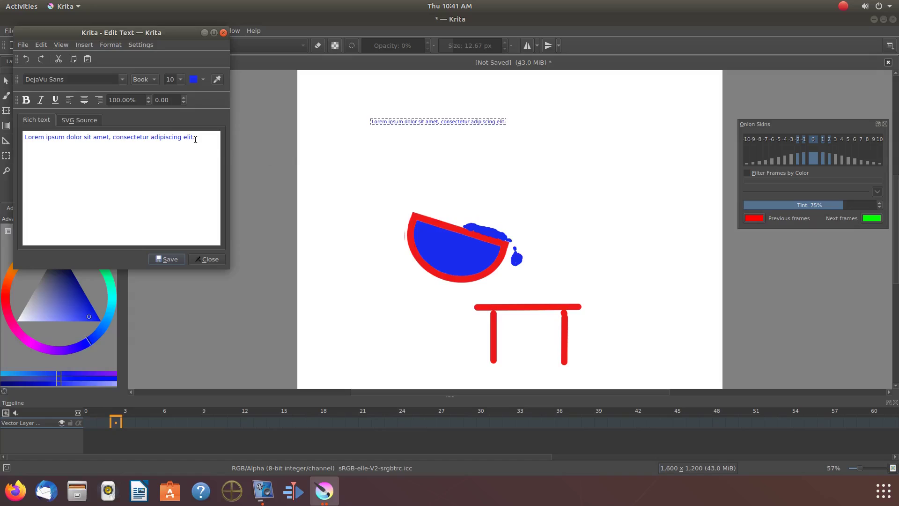
left_click_drag(195, 137, 23, 135)
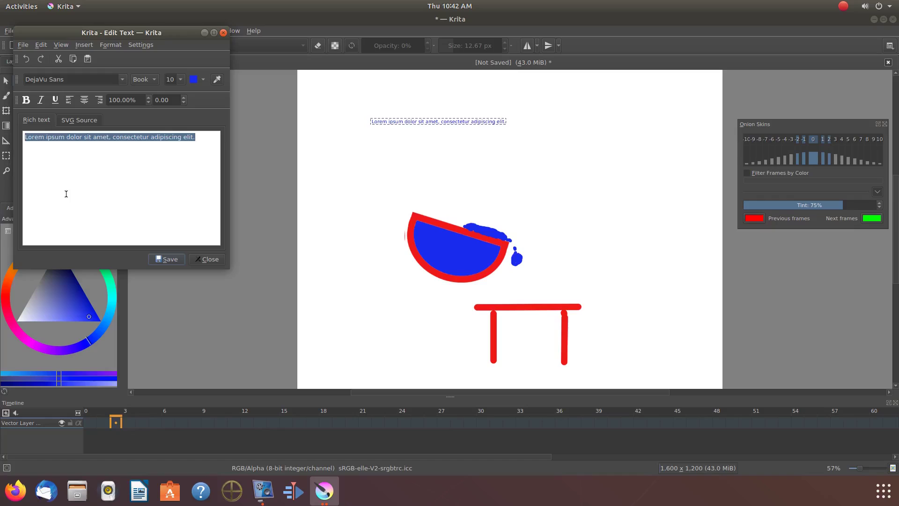
type("water on the tab")
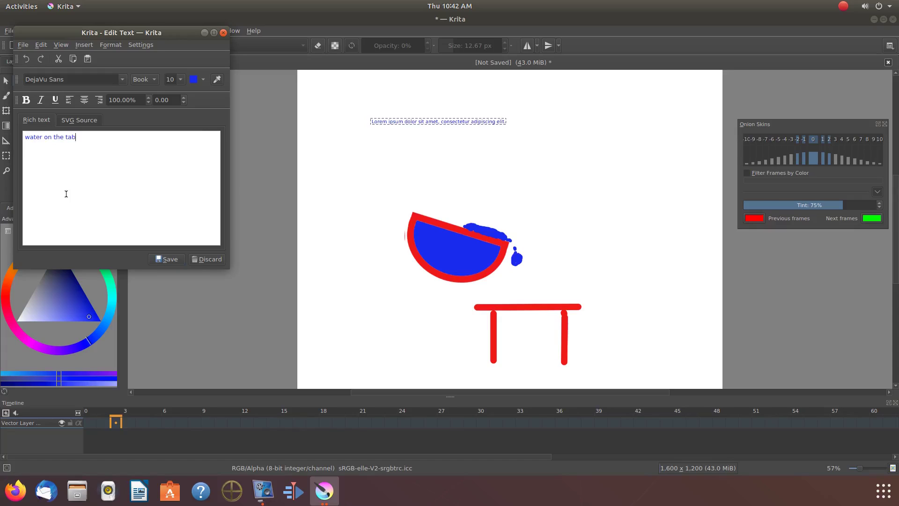
type("le")
left_click(181, 79)
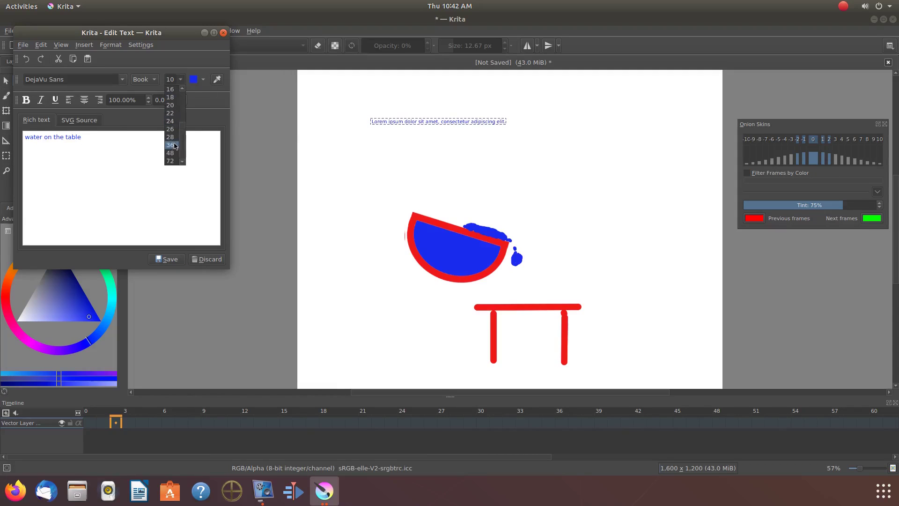
left_click(171, 152)
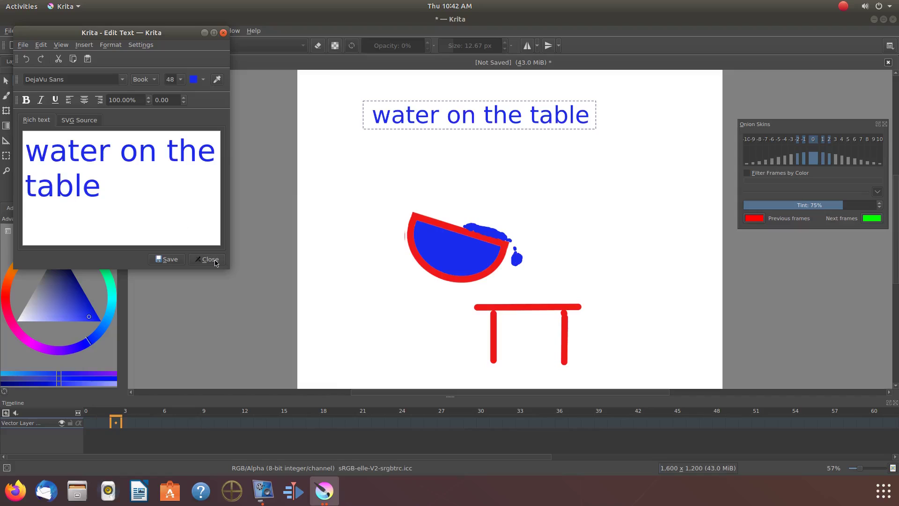
left_click(207, 259)
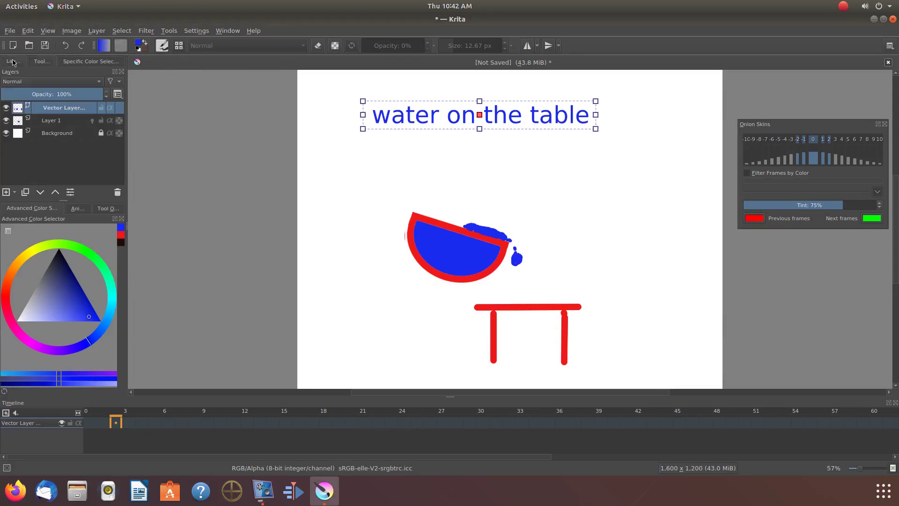
- Stretch the caption slightly taller by dragging its bottom transform handle down
left_click(13, 61)
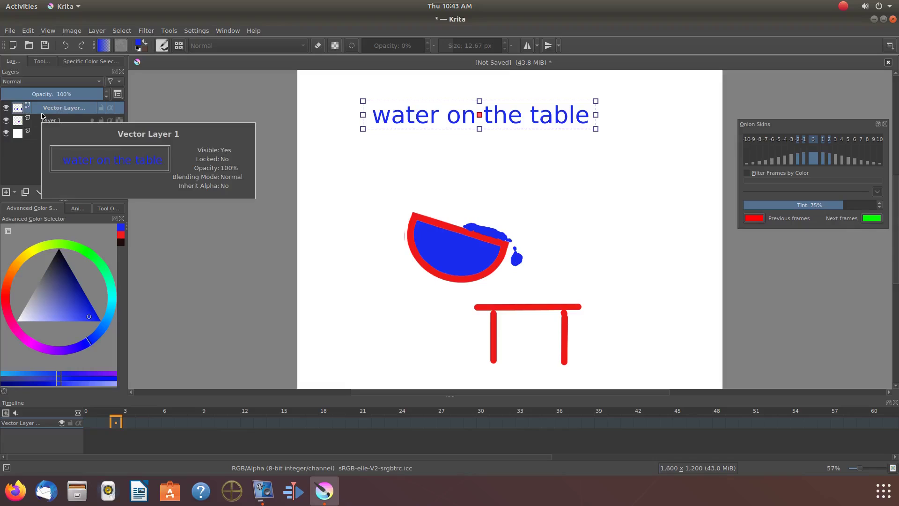
left_click(41, 61)
left_click(6, 111)
left_click_drag(481, 125, 480, 130)
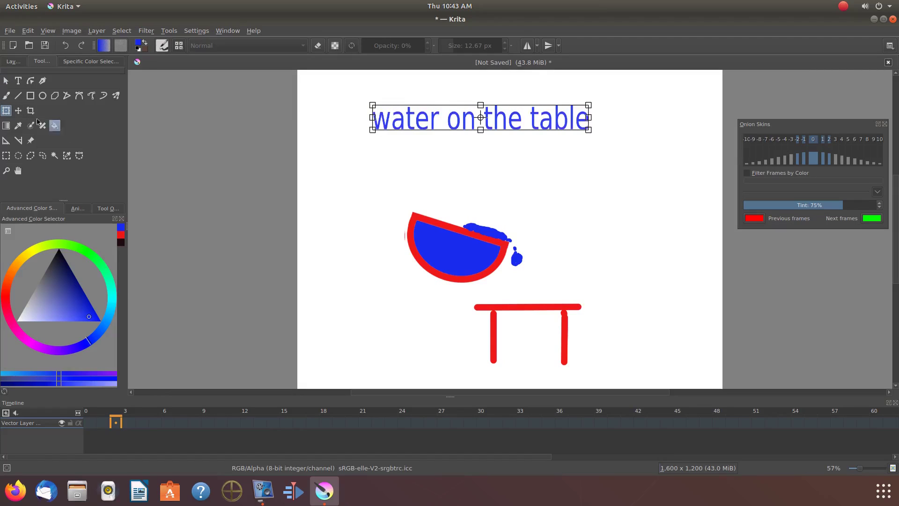
- Merge the caption's vector layer down into Layer 1
left_click(16, 65)
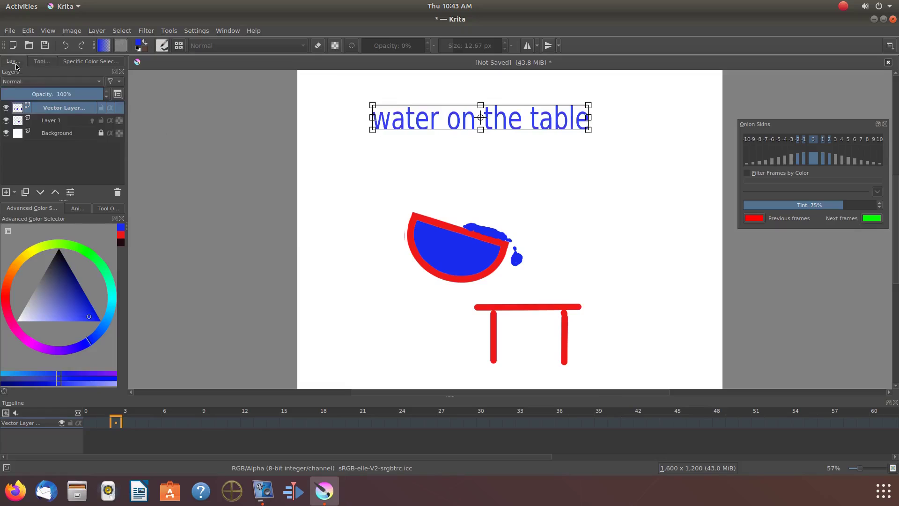
right_click(55, 111)
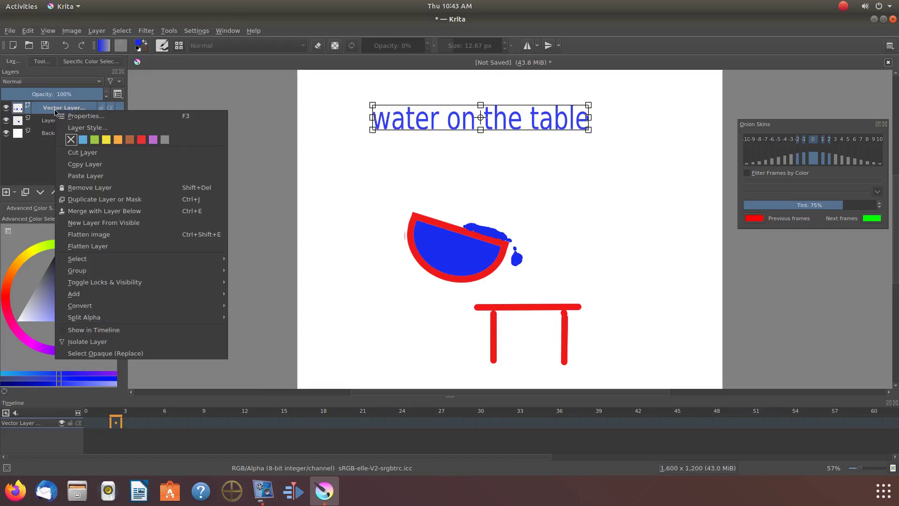
left_click(78, 212)
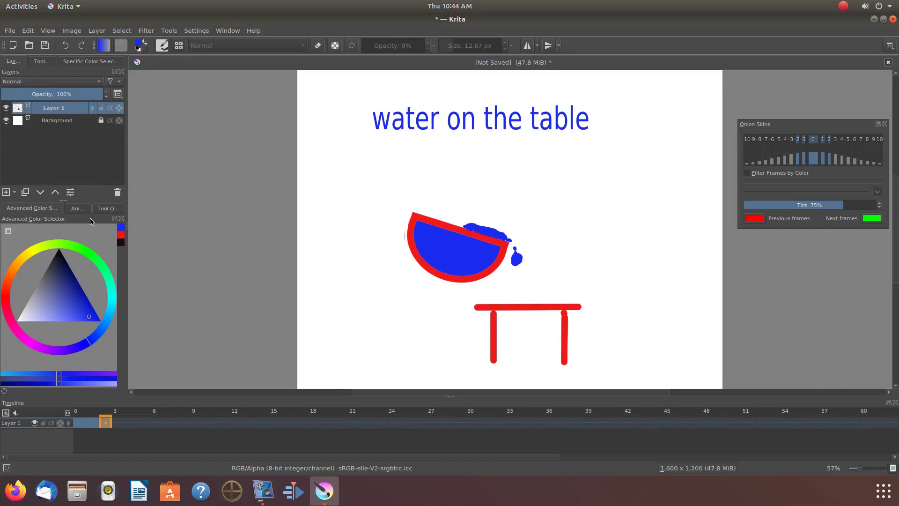
- On frame 1, select the word 'table' and nudge it toward the lower right
left_click(80, 423)
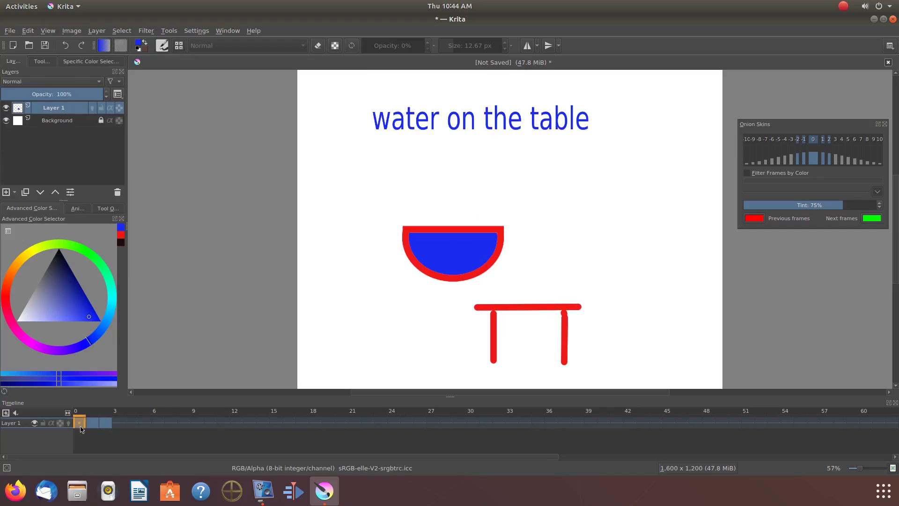
left_click(93, 422)
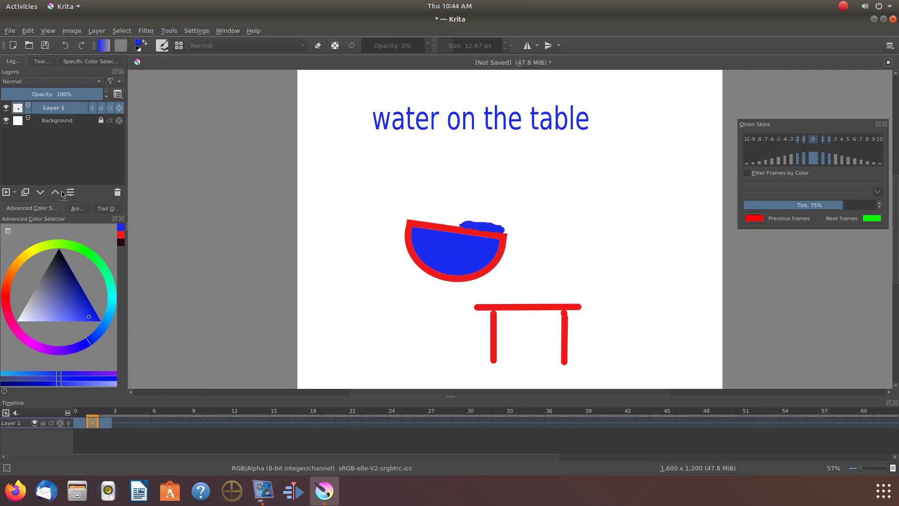
left_click(41, 61)
left_click_drag(528, 104, 632, 283)
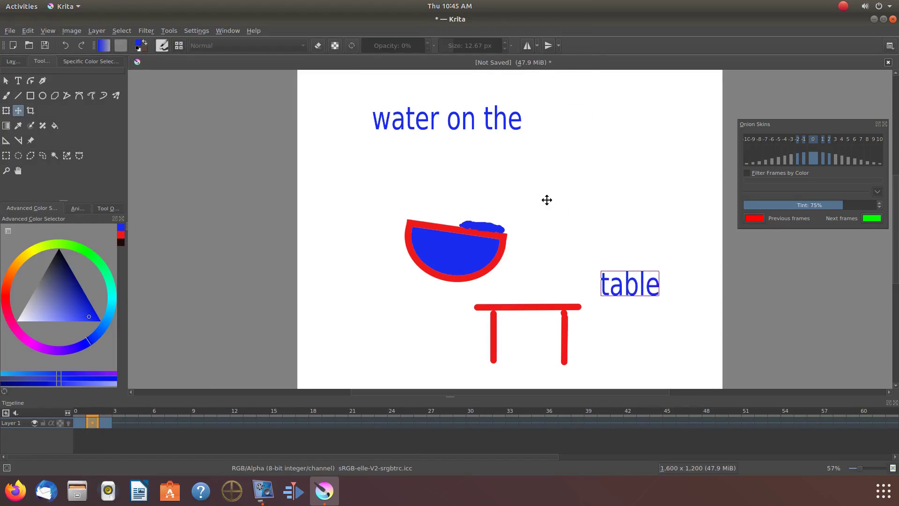
key("Right")
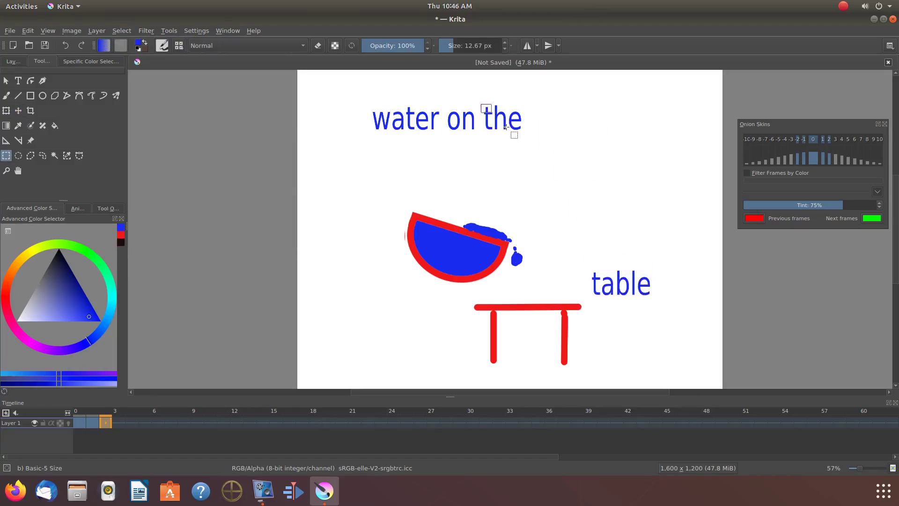
- Move the words 'the' and 'on' into the vertical stack above 'table'
left_click_drag(480, 104, 526, 139)
key("t")
left_click_drag(526, 149, 639, 274)
left_click(122, 30)
left_click(137, 54)
left_click_drag(453, 143, 627, 217)
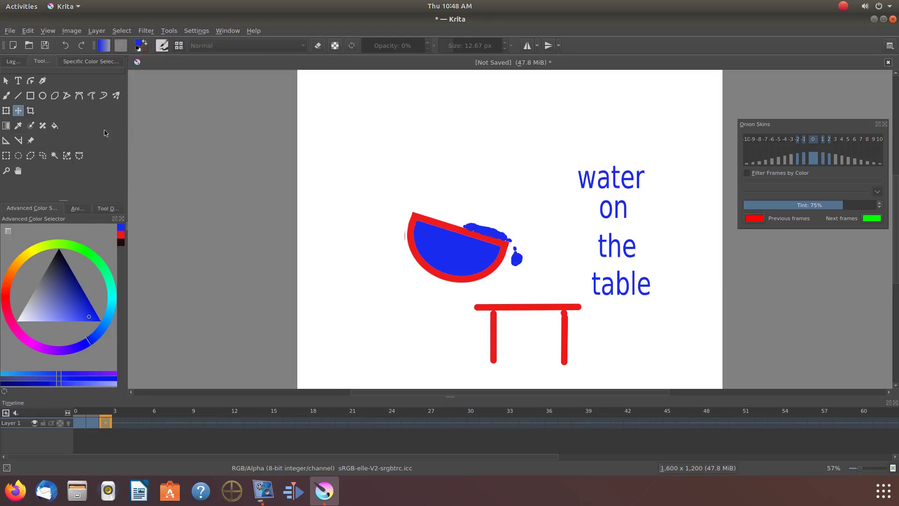
- Return to the Freehand Brush tool
left_click(7, 97)
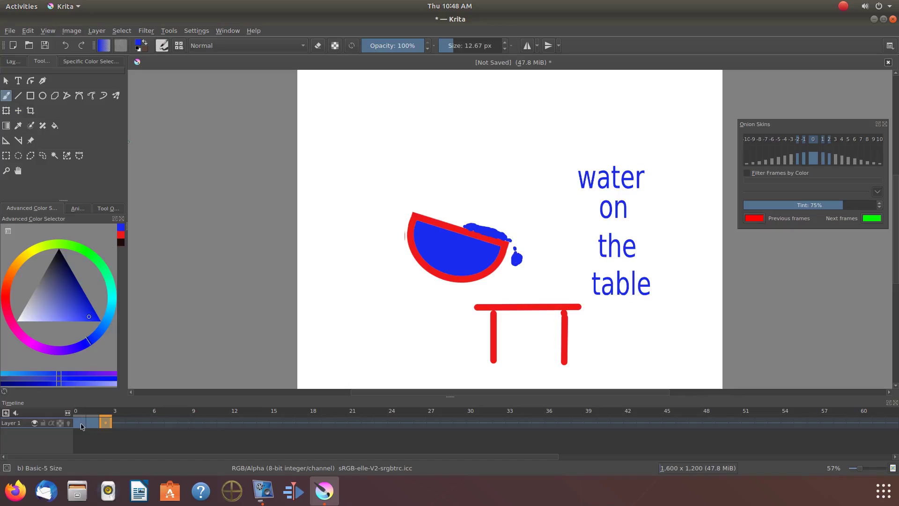
- Play and stop the animation, then drag the frame-2 keyframe to frame 9
left_click(77, 209)
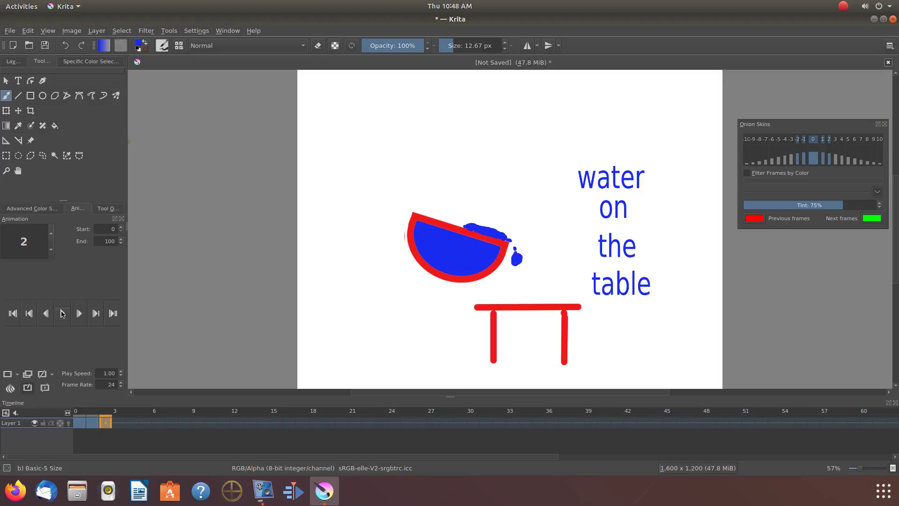
left_click(62, 313)
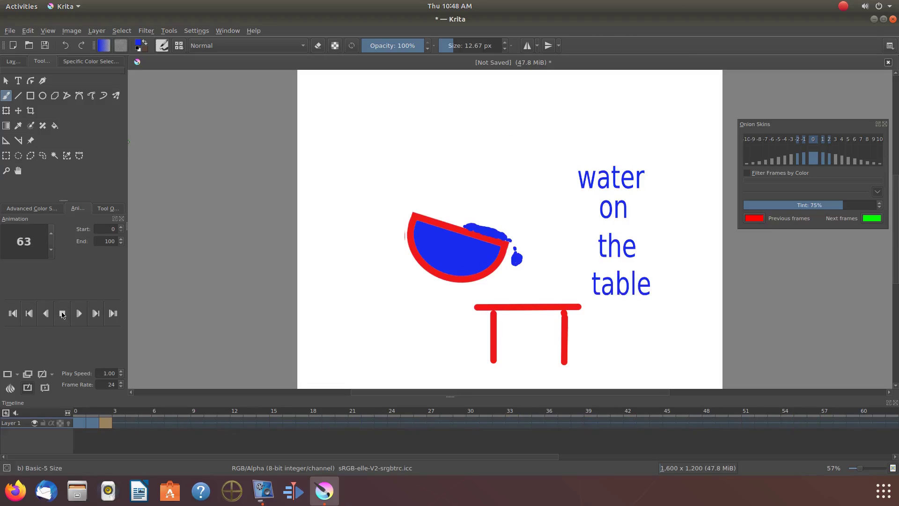
left_click(63, 316)
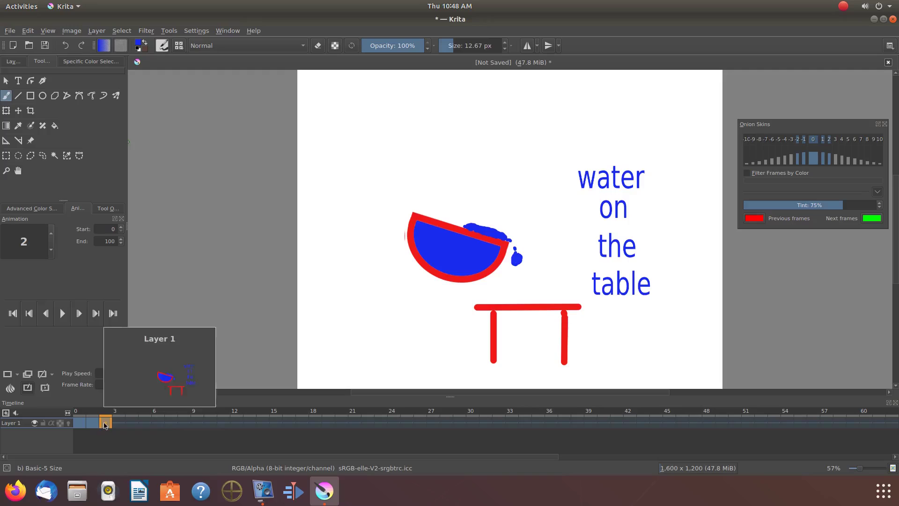
left_click_drag(121, 426, 196, 424)
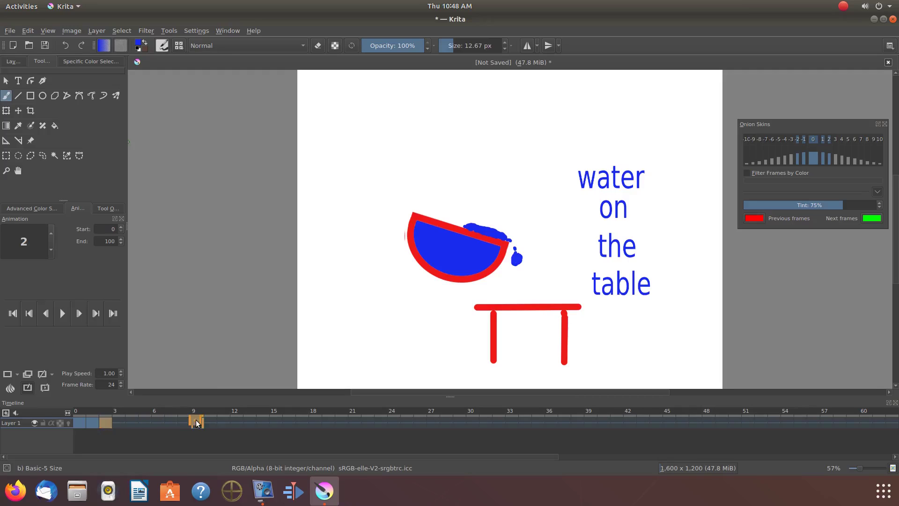